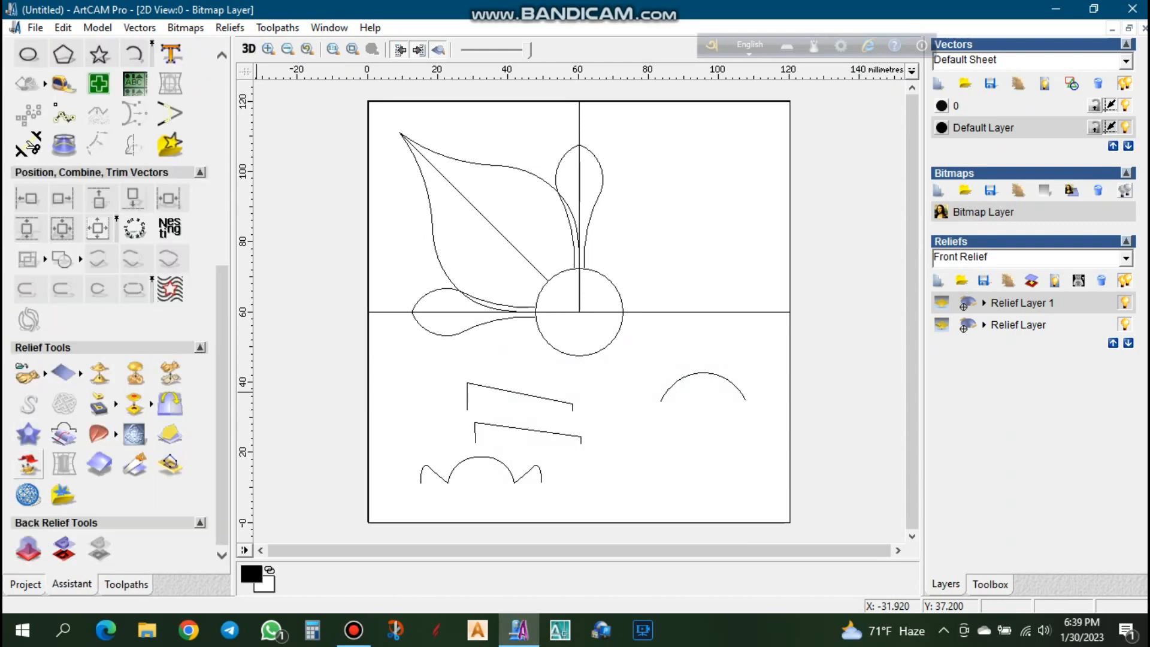
- Start a Two Rail Sweep with the large petal's lower-left edge as the first drive rail and its upper-right edge as the second
click(99, 433)
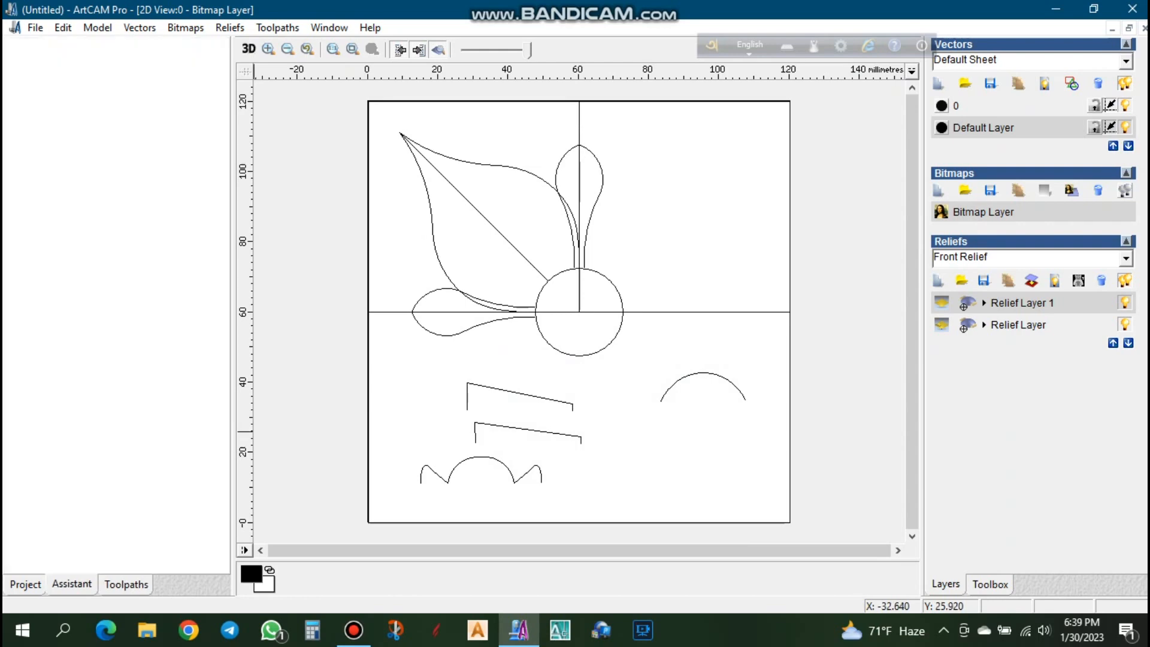
click(422, 177)
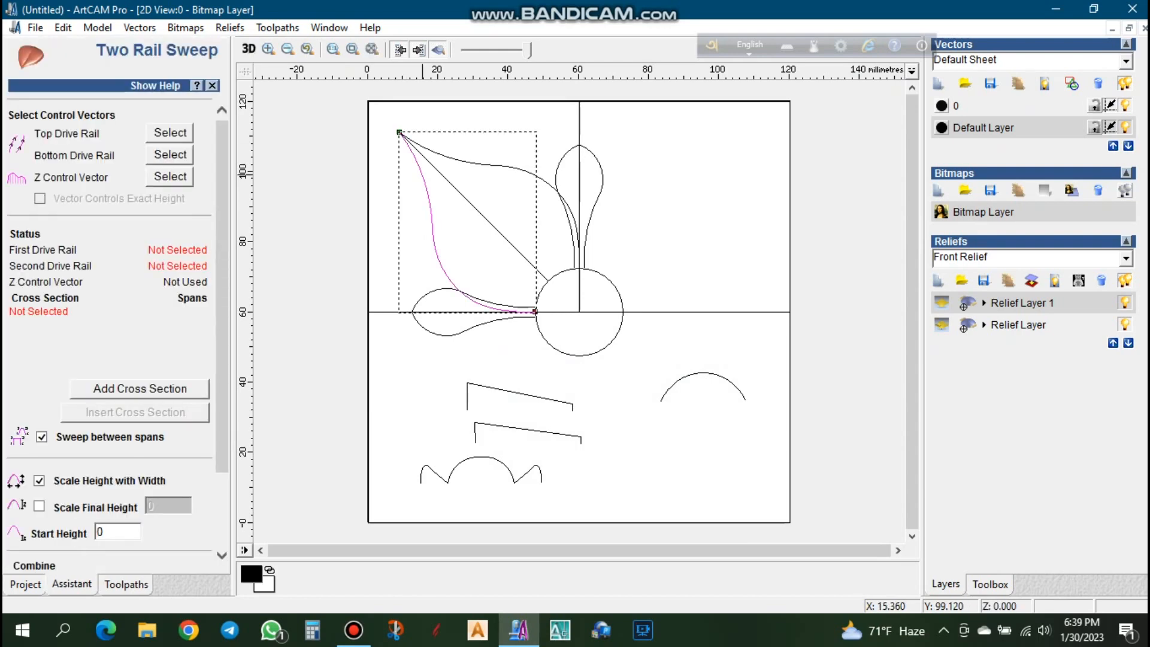
click(170, 133)
click(492, 163)
click(170, 154)
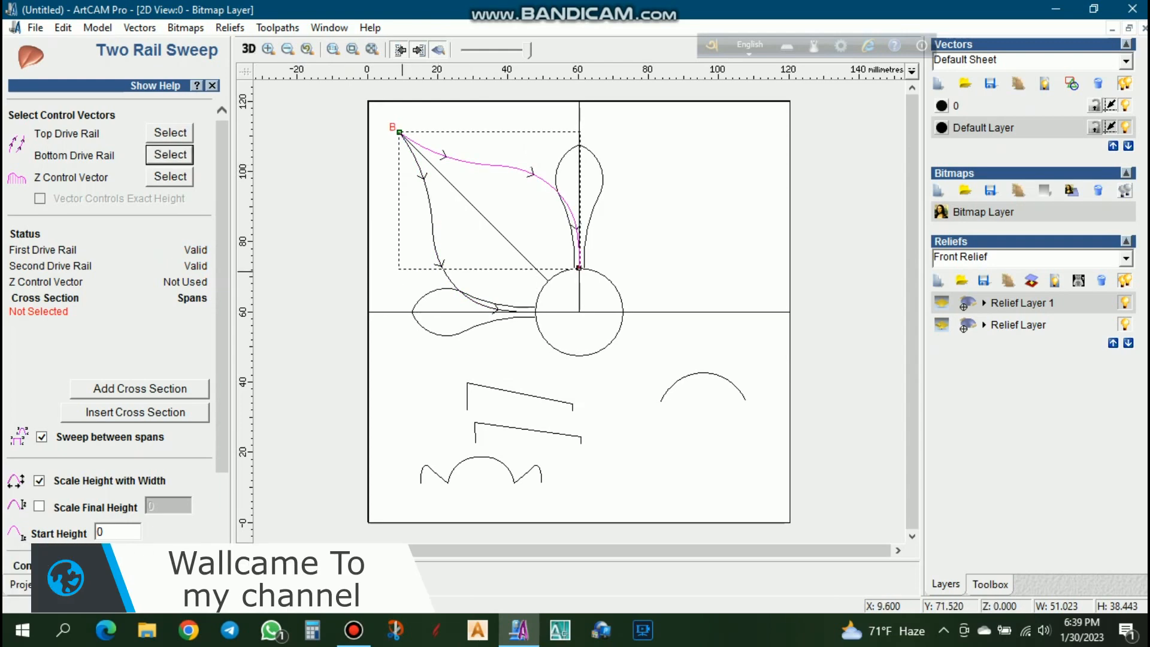
- Assign the upper of the two sloped profiles as the sweep's Z control vector
click(521, 393)
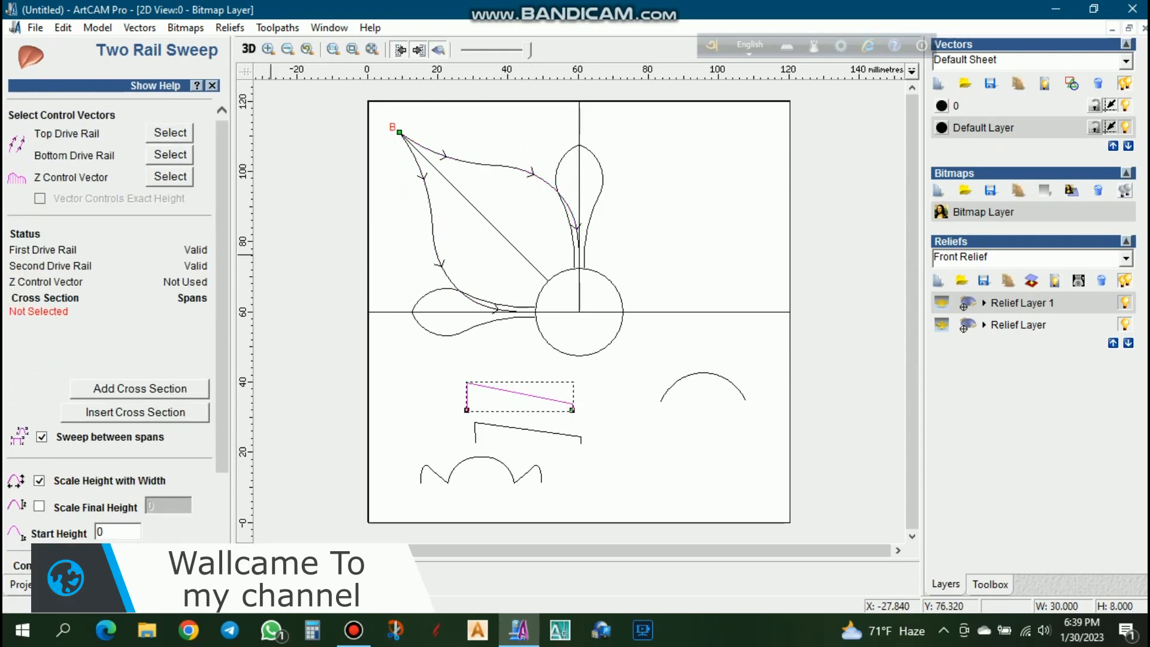
click(170, 177)
scroll(170, 177, down, 3)
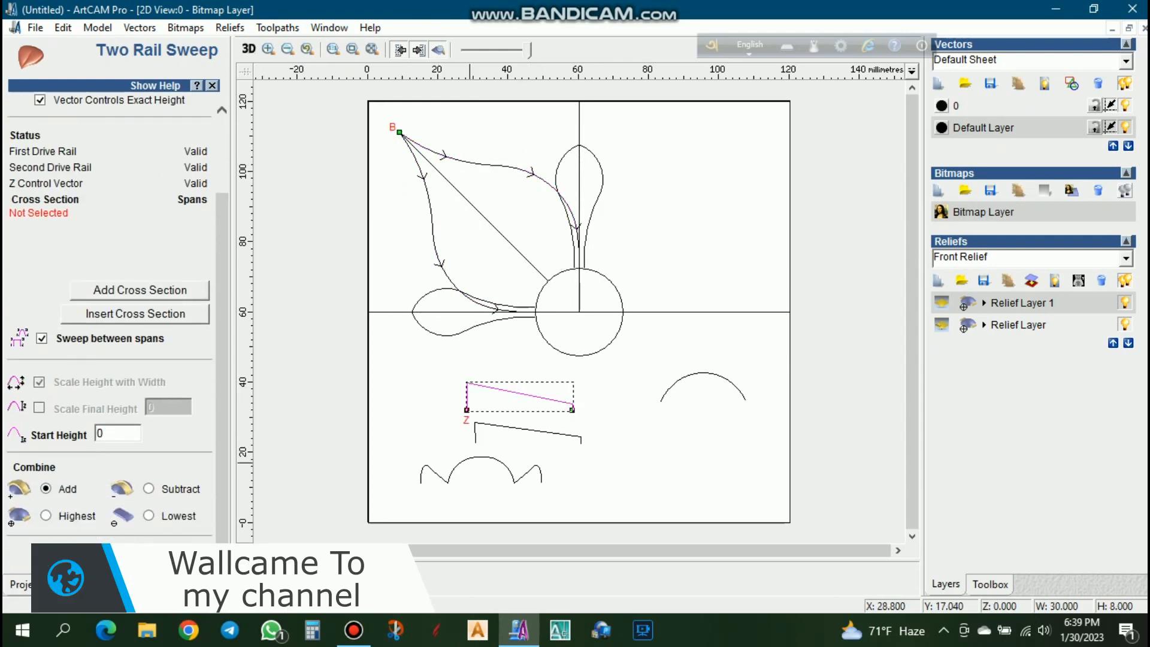
- Raise the middle arch of the three-lobed profile to a total height of about 8.1 mm and smooth its curve handles
click(467, 460)
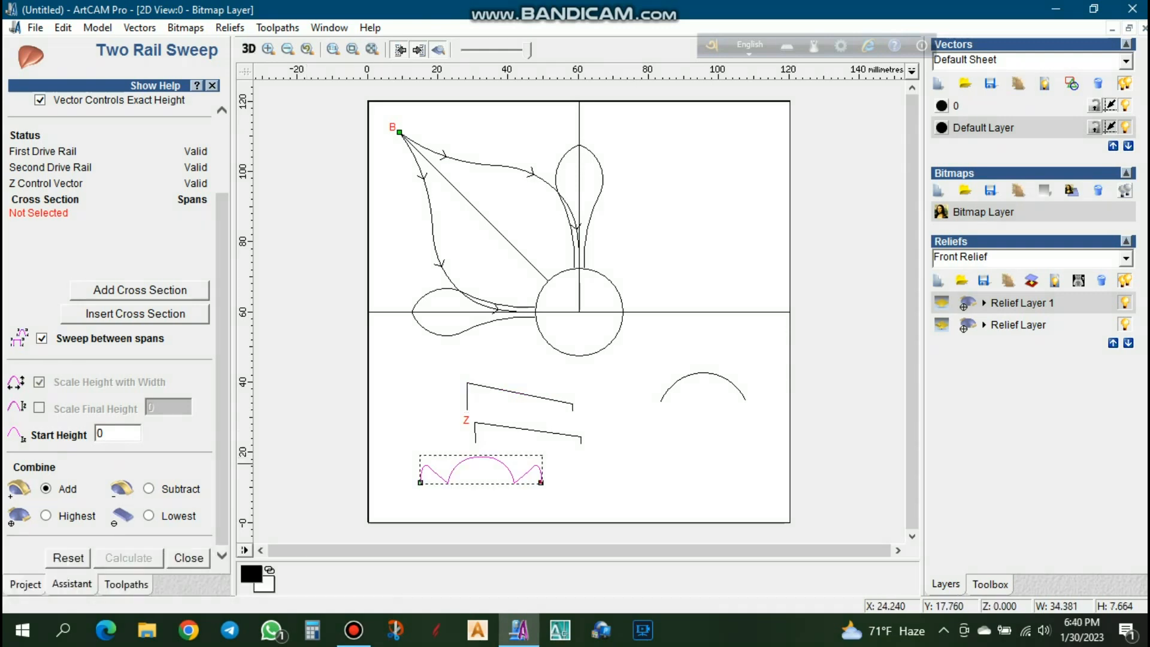
scroll(498, 411, up, 2)
key(n)
scroll(538, 336, up, 1)
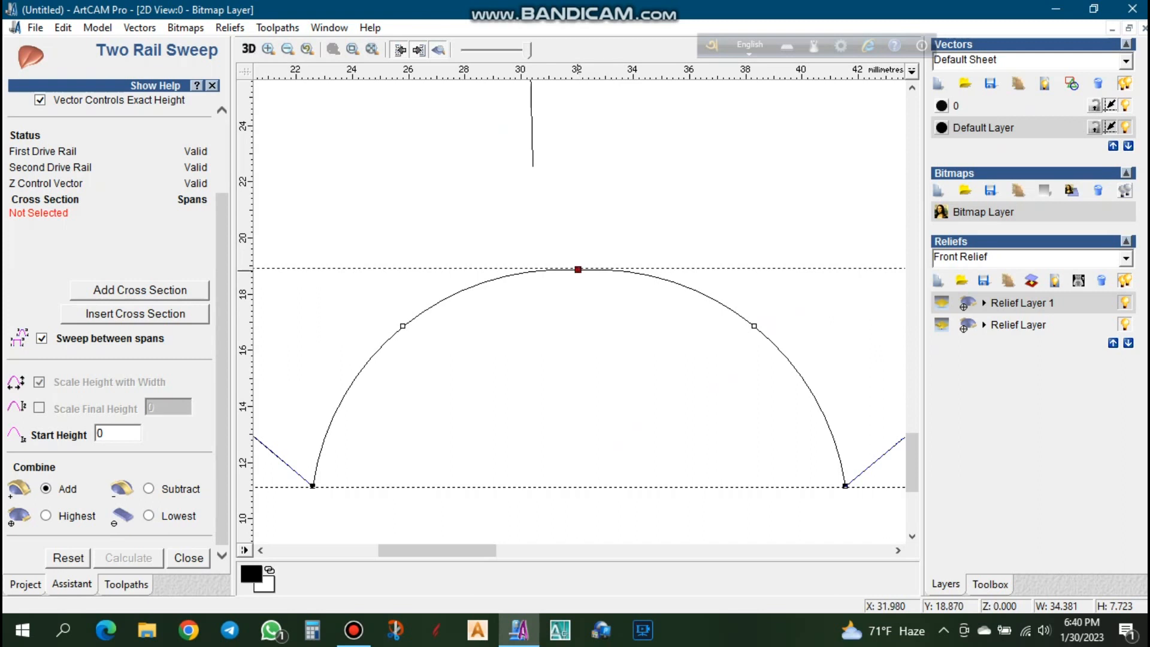
drag(578, 270, 578, 259)
drag(755, 320, 753, 323)
drag(401, 321, 403, 324)
click(557, 377)
scroll(554, 384, down, 3)
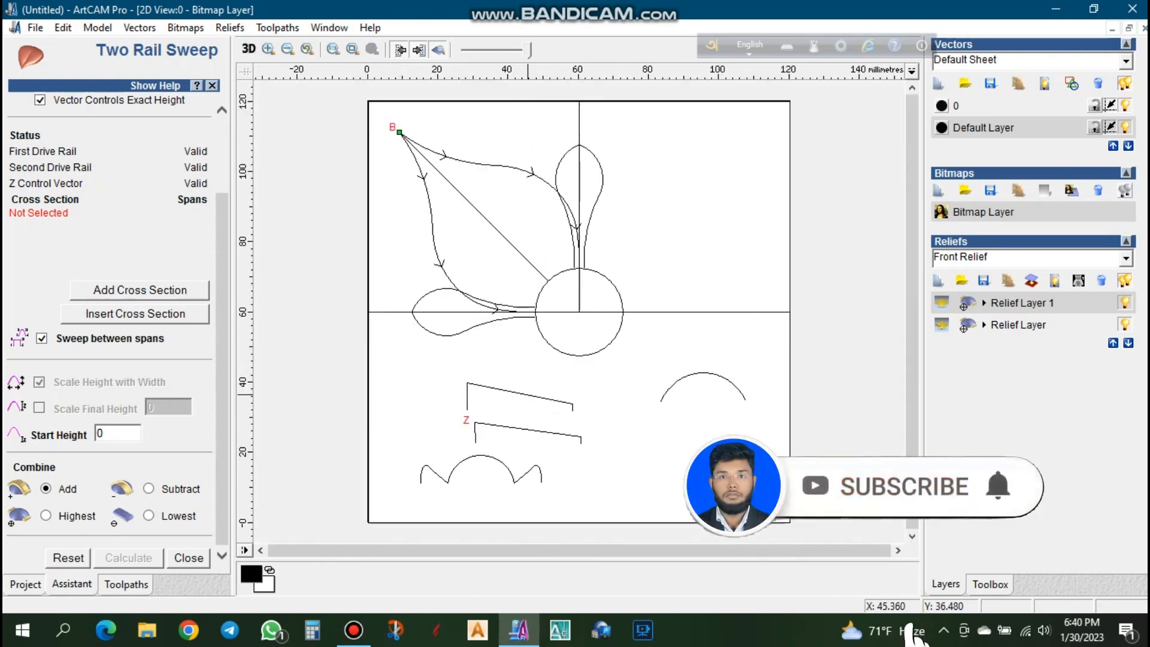
- Add the three-lobed profile as the cross section, combine by Highest, and calculate the large petal's relief
click(489, 462)
click(139, 290)
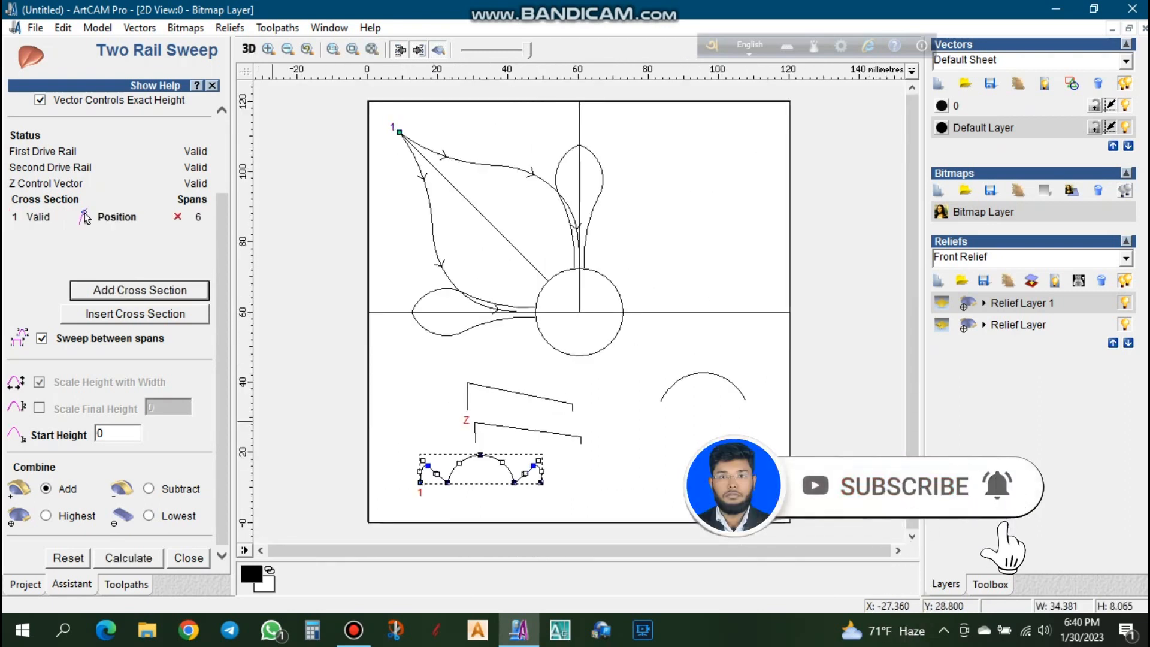
click(46, 515)
click(128, 558)
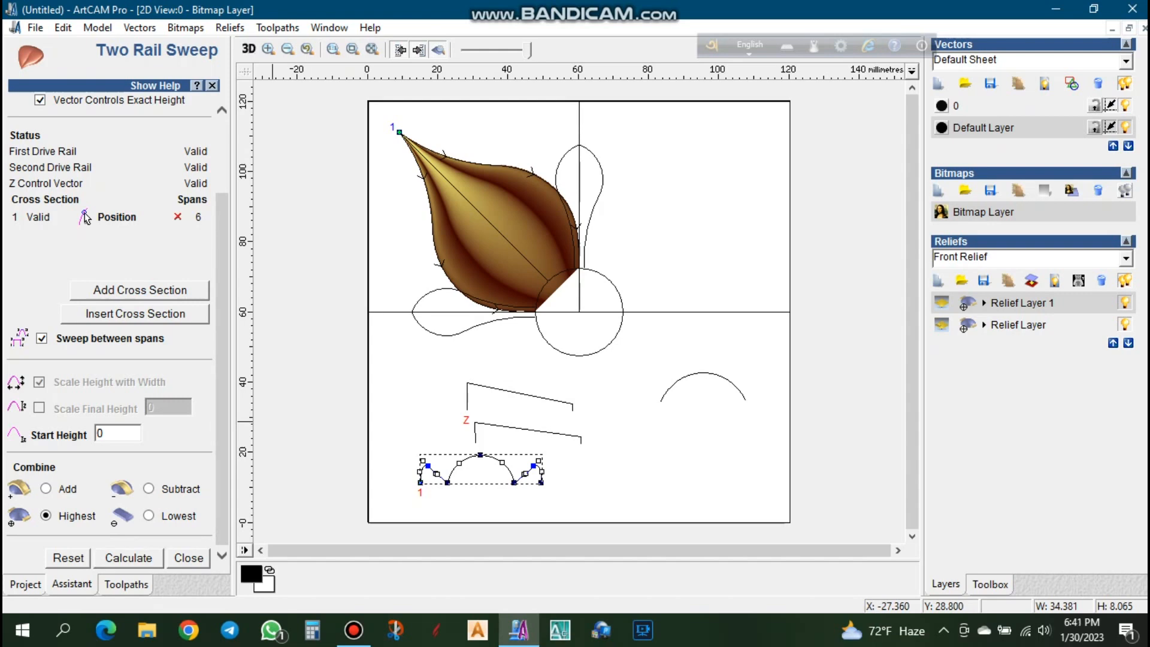
- Replace the sweep's Z control vector with the lower sloped profile
scroll(560, 291, up, 3)
scroll(560, 292, down, 3)
click(533, 431)
scroll(170, 198, up, 3)
click(171, 177)
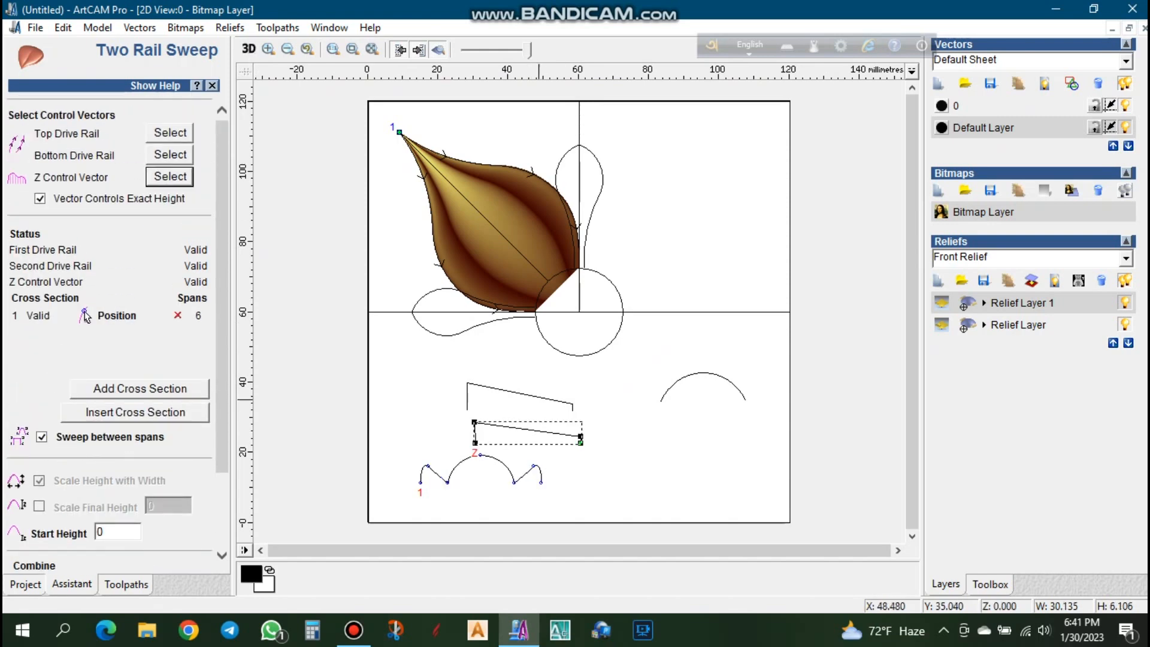
- Assign the left and right edges of the small petal above the circle as the two drive rails
click(567, 152)
click(171, 133)
click(601, 174)
click(170, 154)
- Replace the cross section with the single arc profile and calculate the small upper petal's relief
click(744, 399)
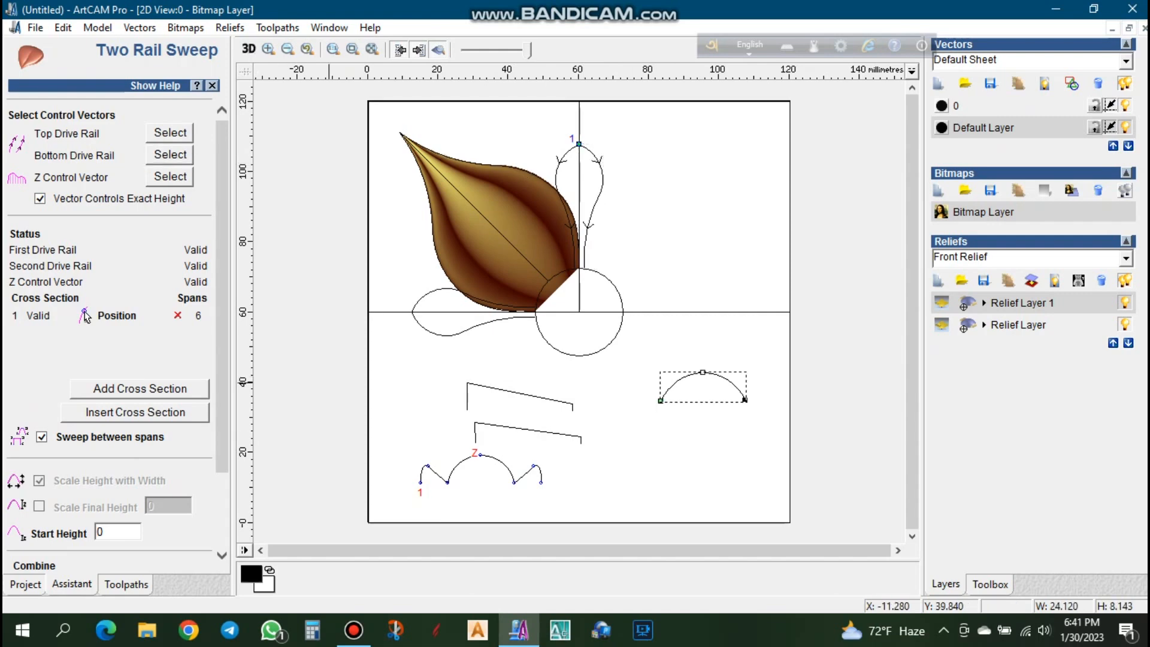
click(177, 316)
click(140, 389)
scroll(140, 388, down, 3)
click(128, 557)
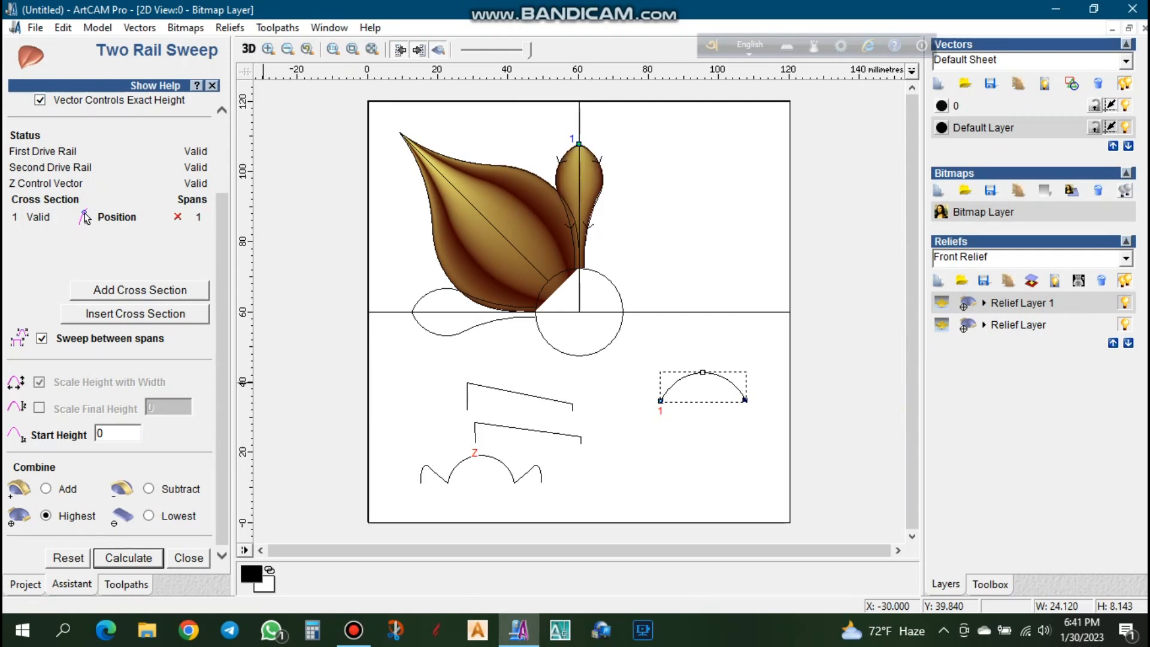
- Sweep the small petal beside the circle using its upper and lower edges as rails, and close the Two Rail Sweep
click(426, 295)
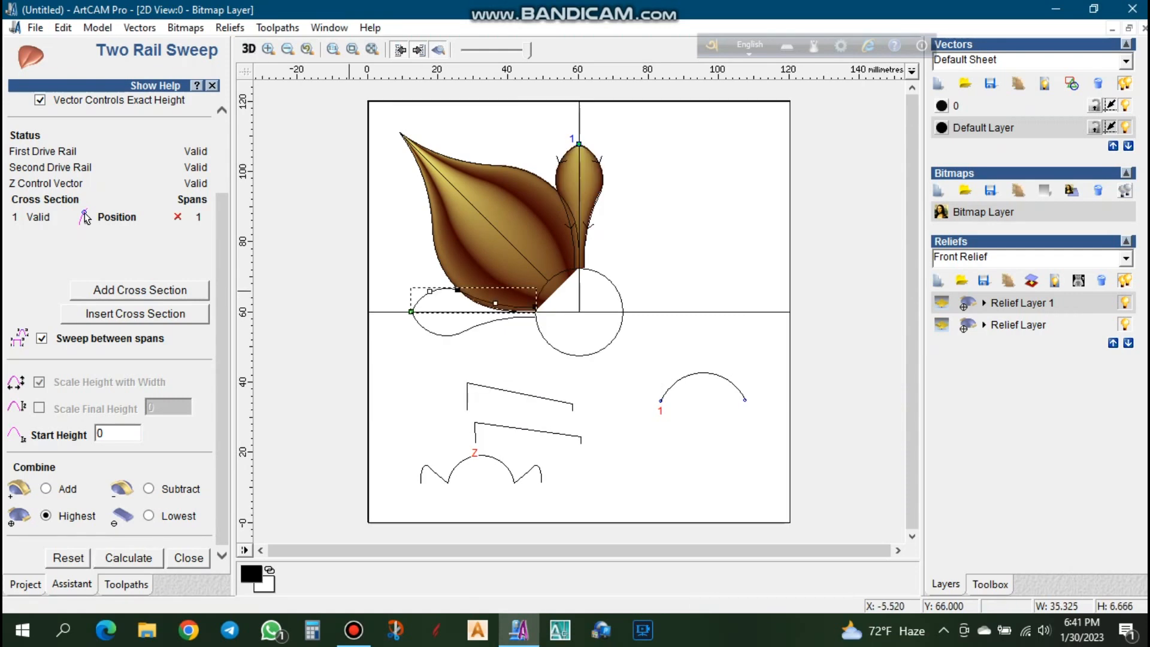
scroll(170, 180, up, 2)
click(170, 133)
click(452, 336)
click(171, 155)
scroll(170, 299, down, 2)
click(128, 558)
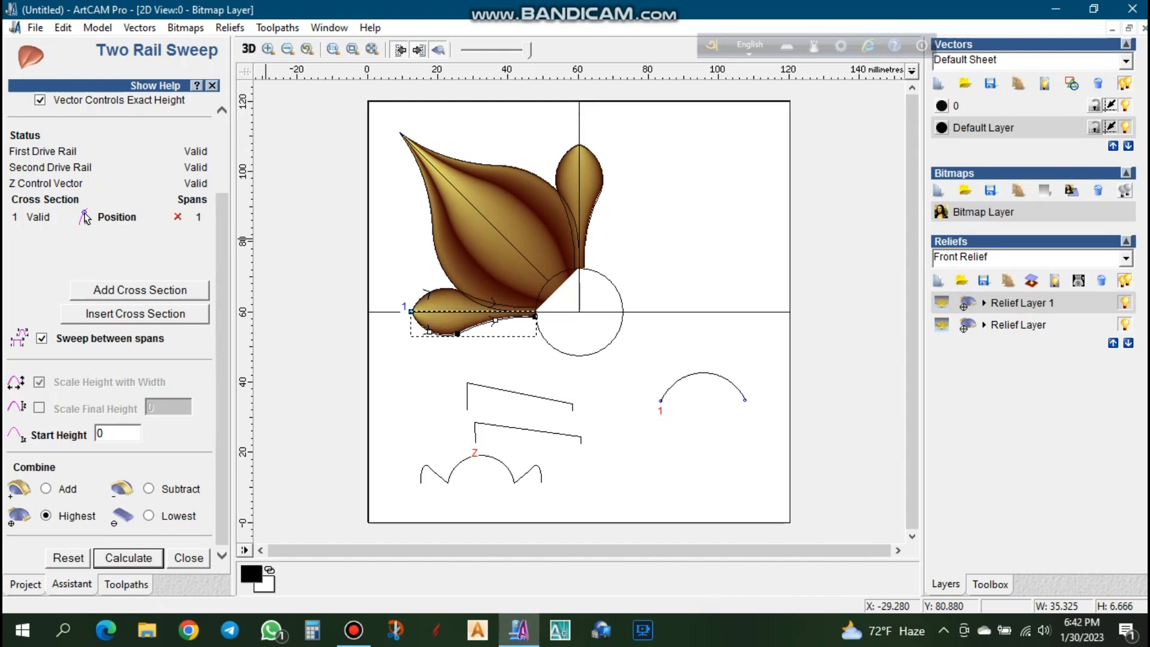
click(291, 405)
key(Escape)
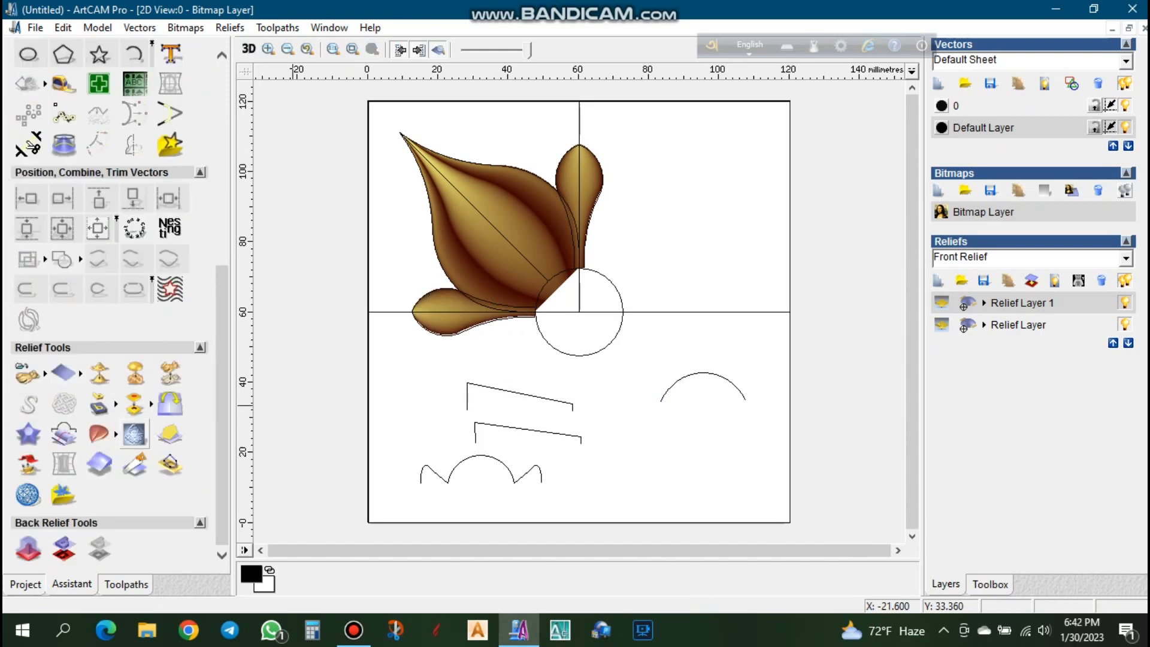
- Mirror merge the relief with the Left over right option
click(170, 403)
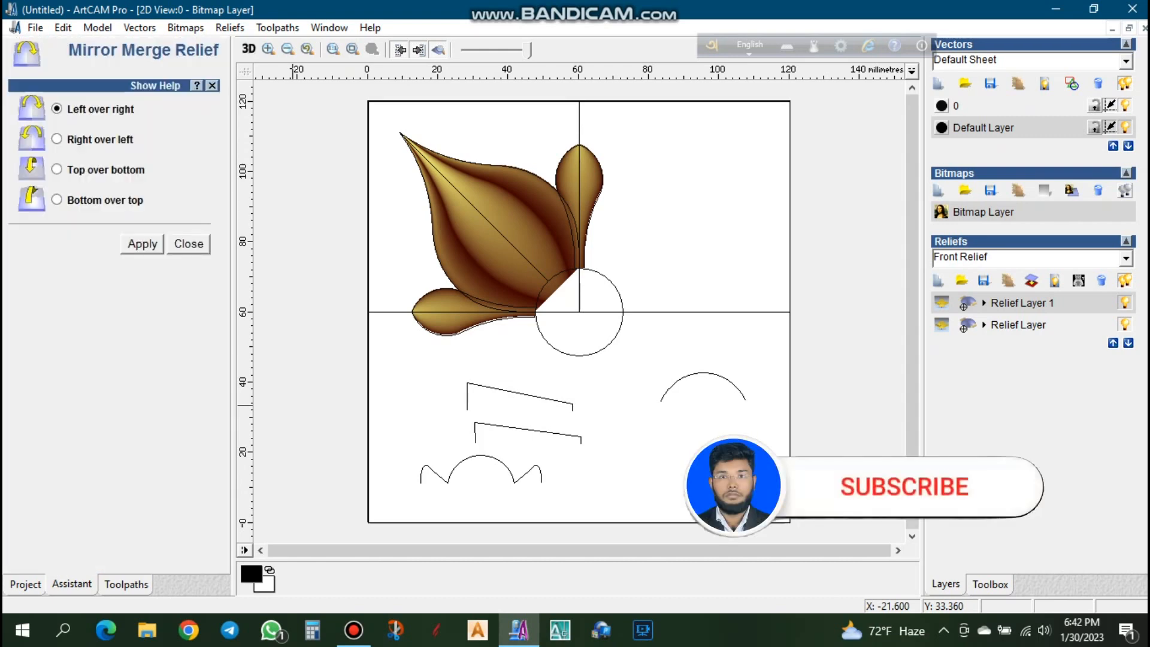
click(57, 169)
click(57, 109)
click(143, 244)
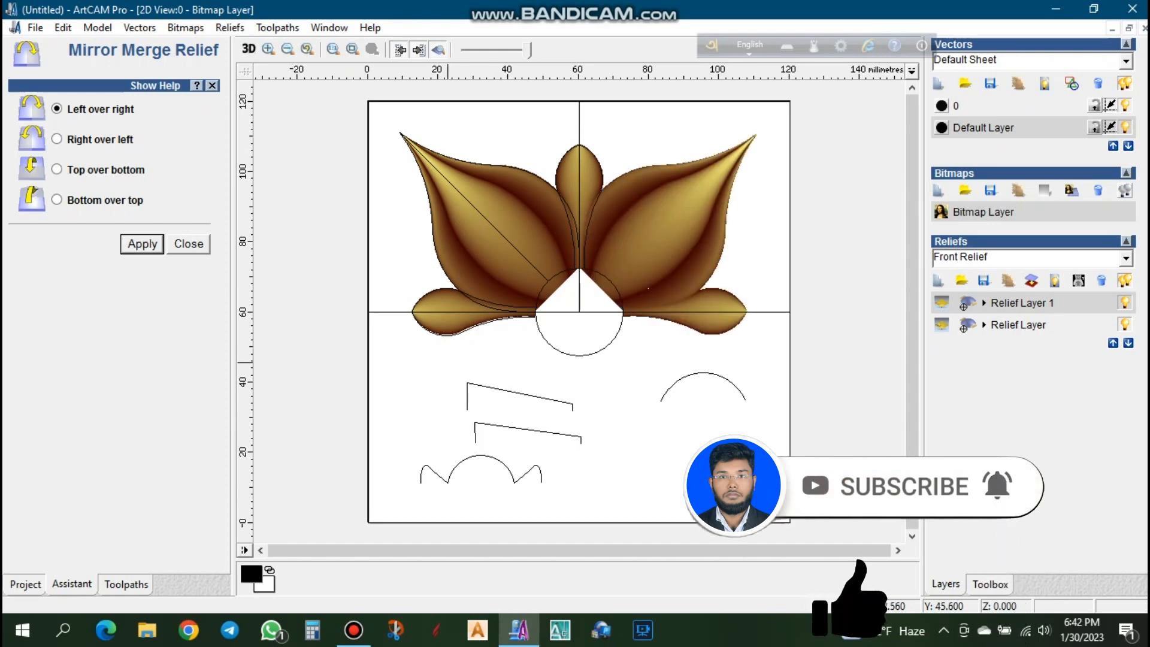
- Mirror merge the relief with Top over bottom to complete the four-petal flower, and close the mirror tool
click(57, 169)
click(142, 244)
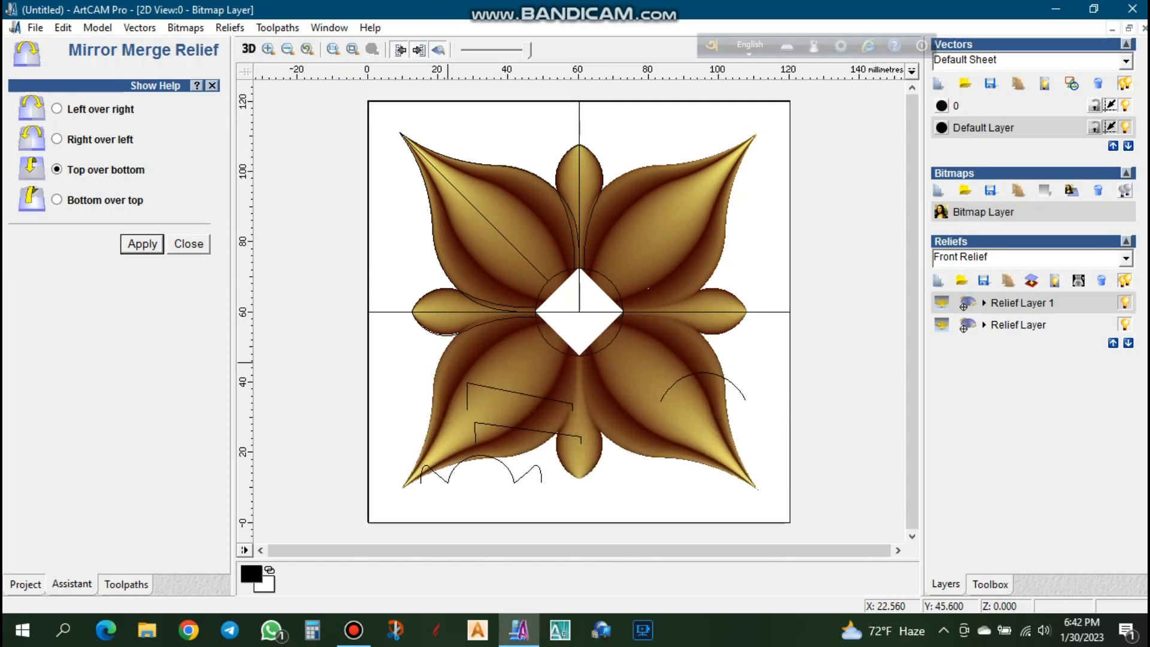
click(189, 244)
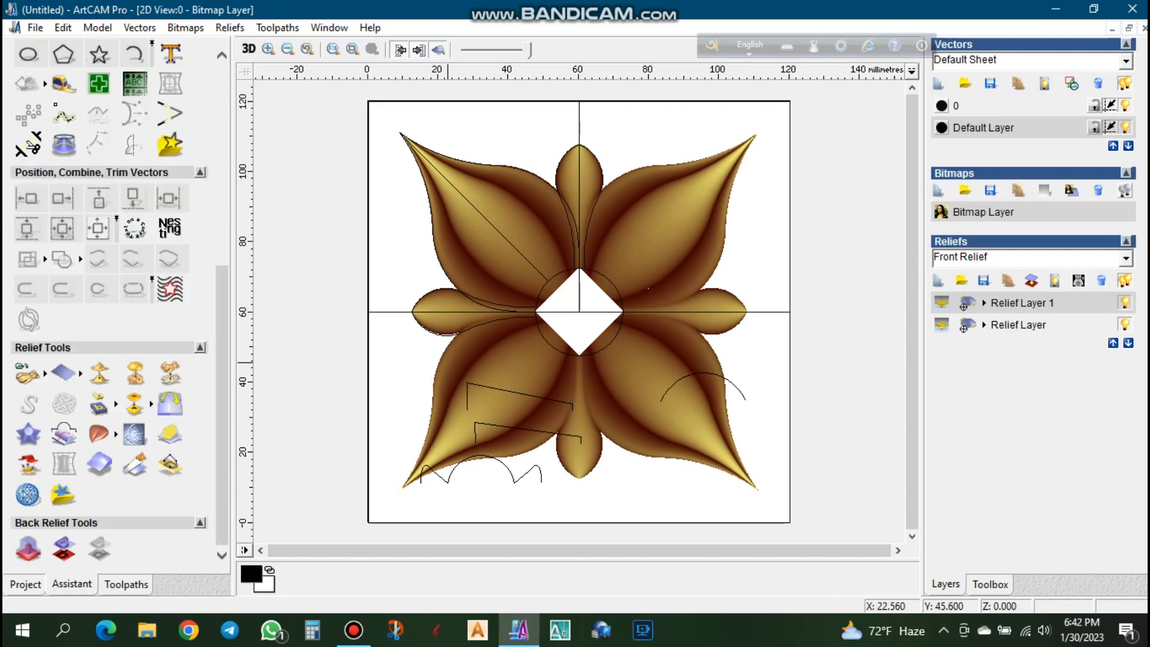
- Draw a Start - End - Point On Arc curve below the large petal's centre line, from about (31, 88.7) to (53.9, 64.6), radius about 89 mm
scroll(528, 278, up, 1)
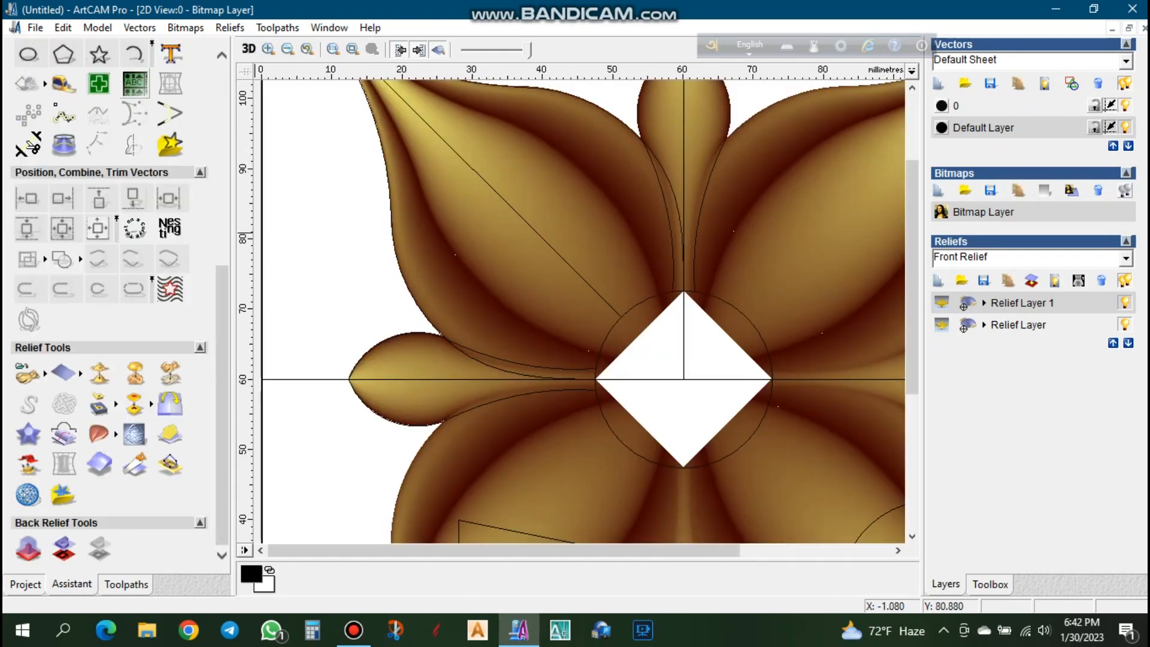
click(134, 54)
click(480, 177)
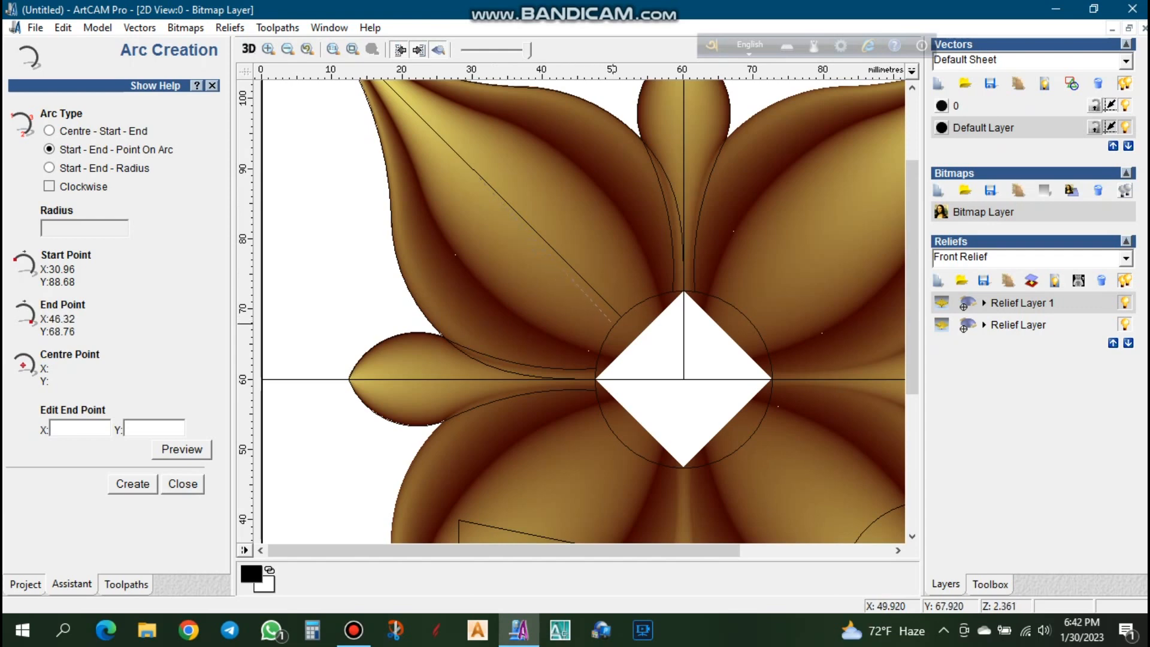
click(639, 347)
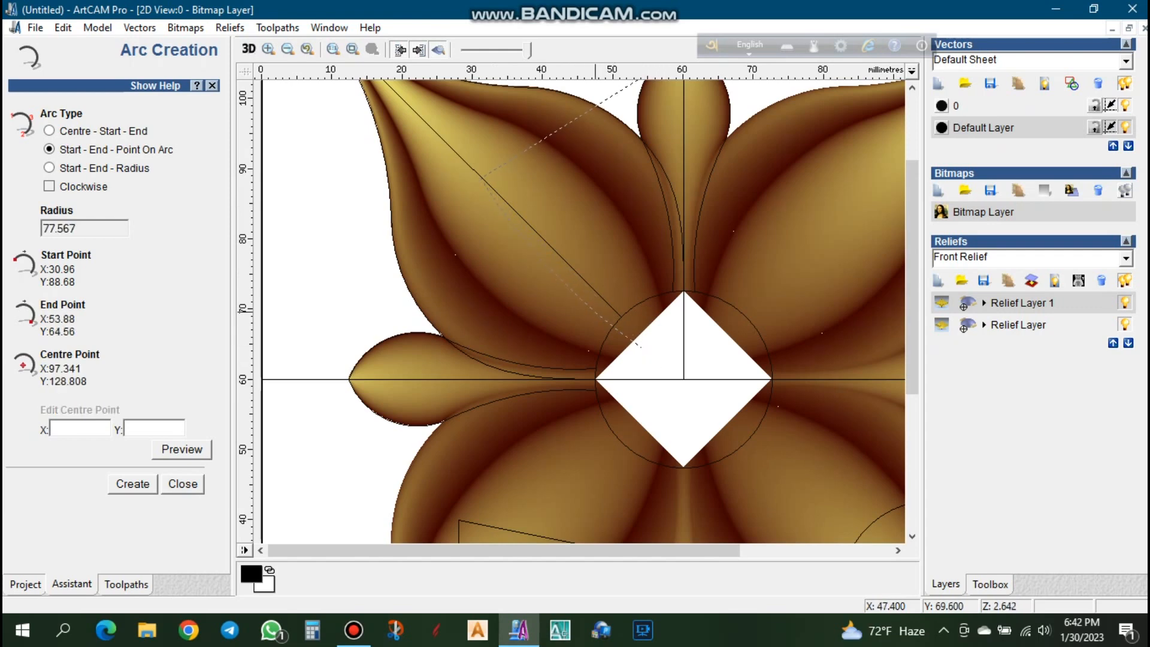
click(484, 184)
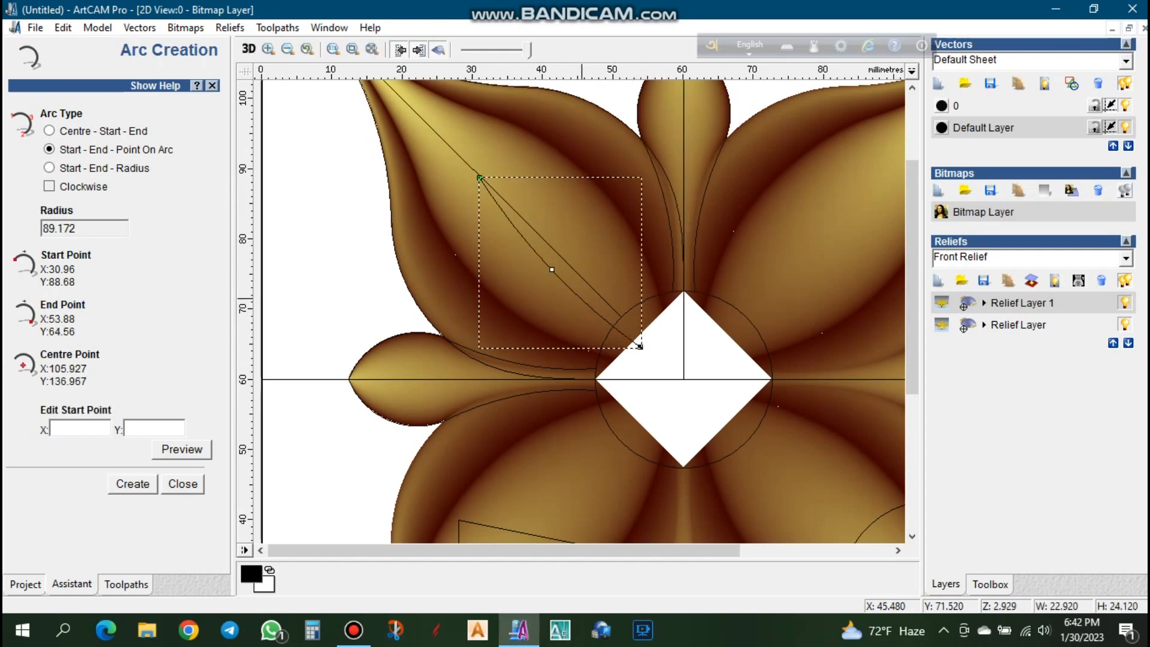
- Draw a second arc between the same endpoints, bulging above the centre line with a radius of about 41 mm
click(480, 178)
click(640, 347)
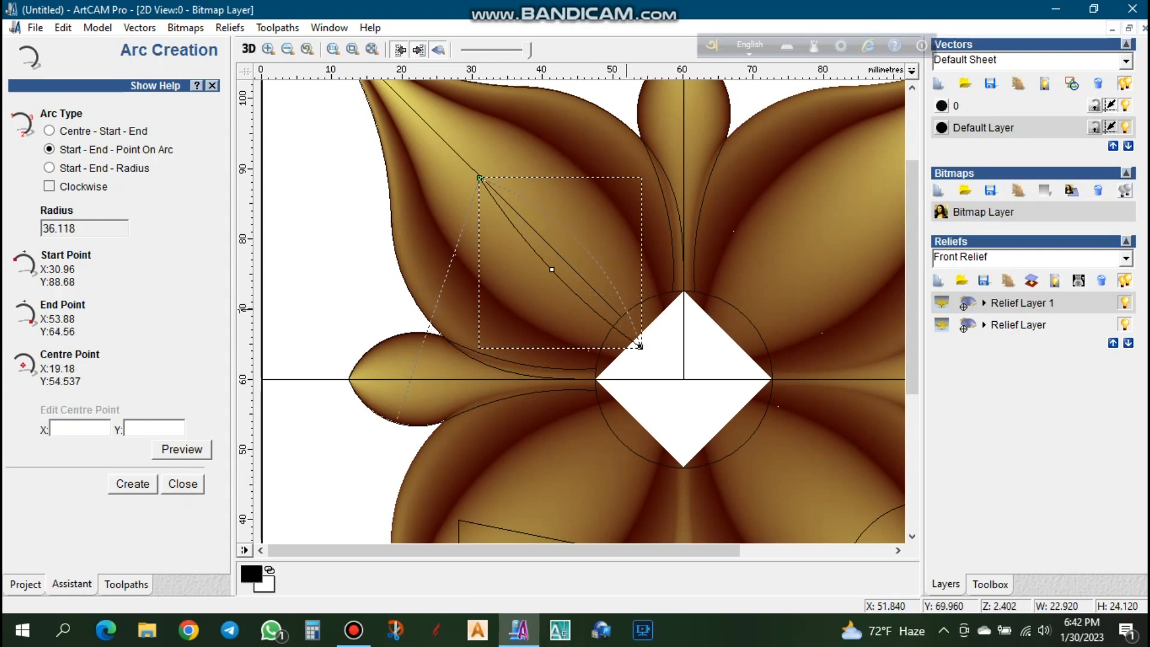
click(625, 315)
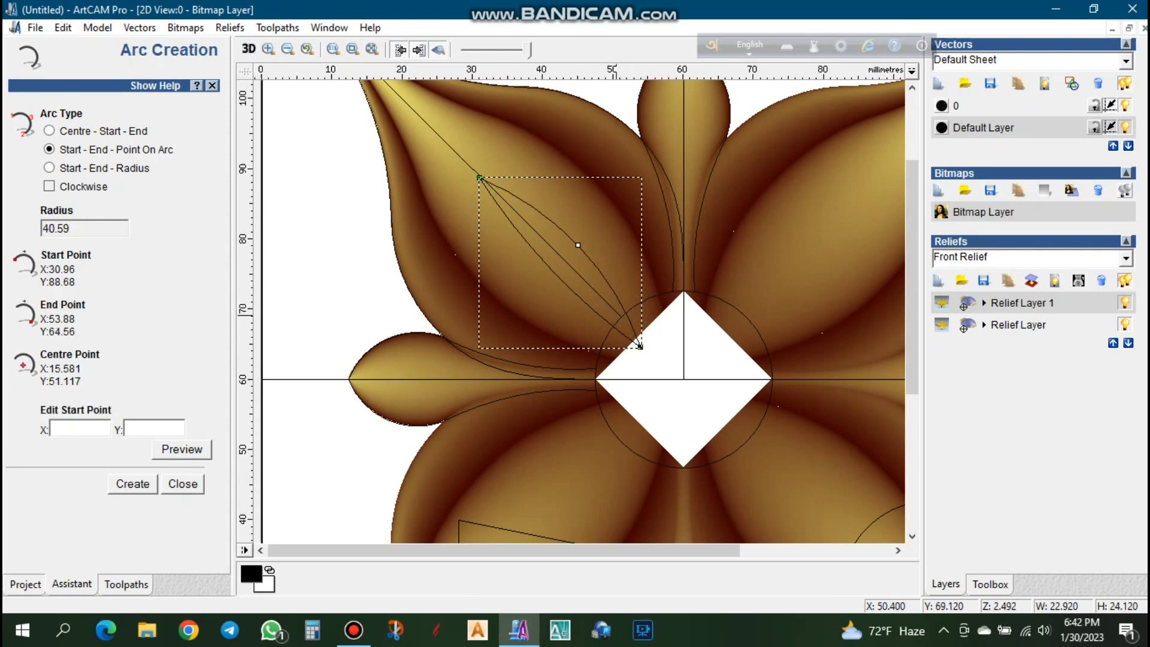
key(Escape)
- Join the two arcs into one closed leaf-shaped outline
click(559, 279)
shift+click(573, 240)
right_click(572, 239)
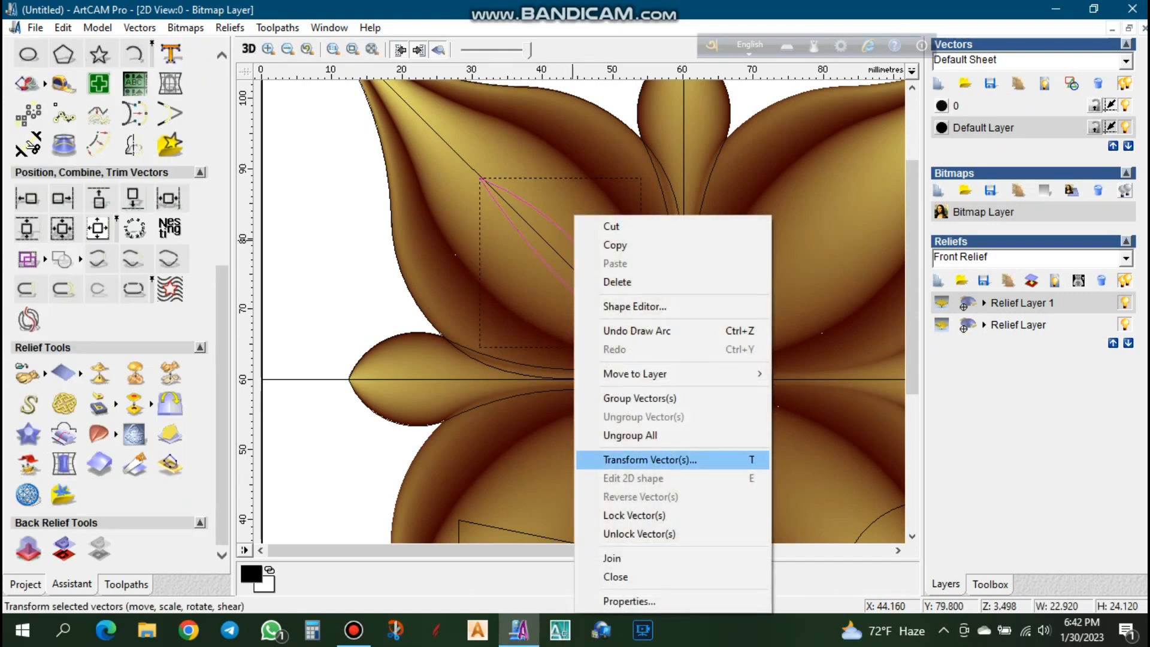
click(612, 557)
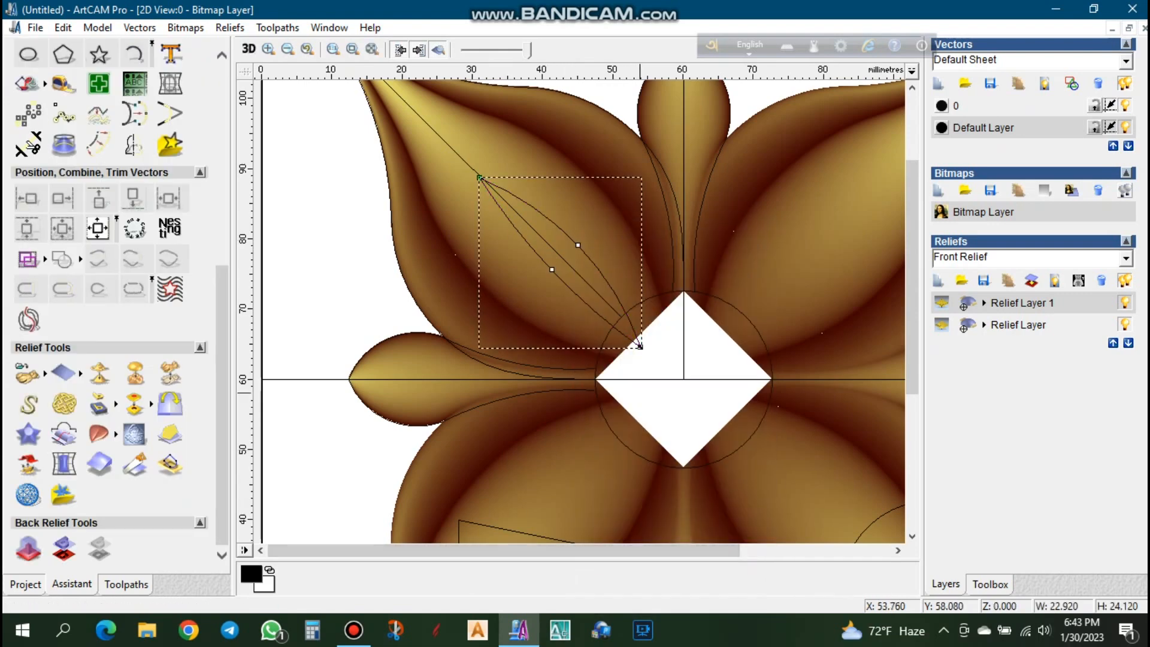
- Stretch the leaf outline's lower tip toward the flower centre, to about 25.3 × 25.5 mm overall, and flatten its upper arc
scroll(552, 335, up, 3)
drag(552, 336, 585, 356)
click(446, 139)
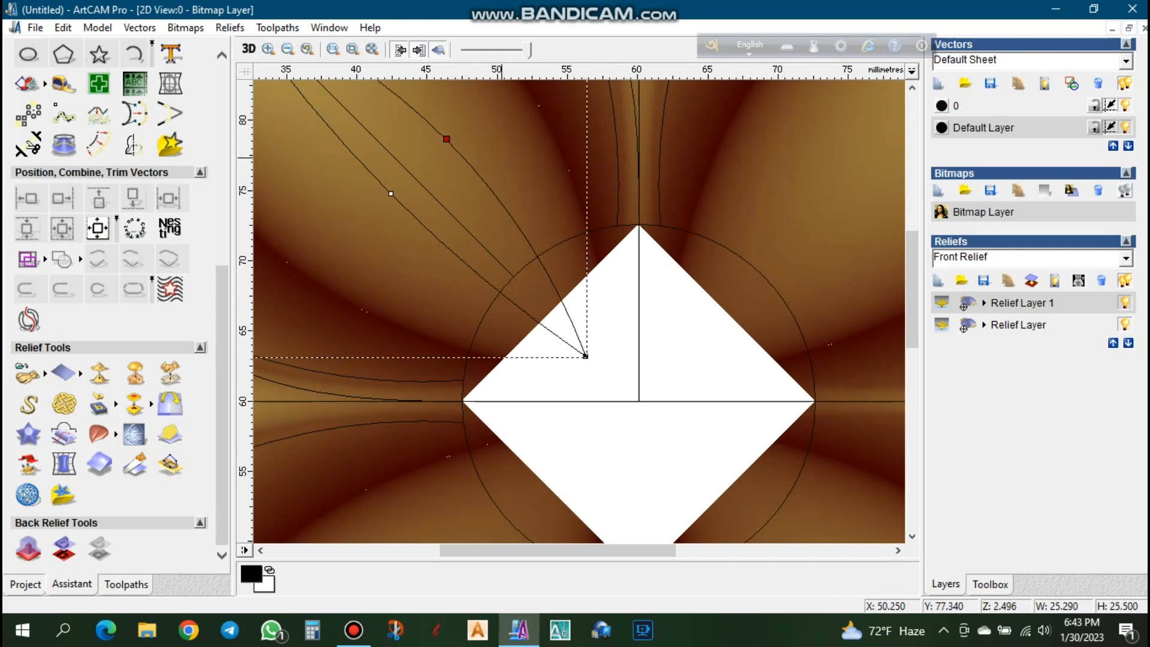
drag(446, 140, 431, 154)
scroll(431, 154, down, 1)
scroll(530, 282, up, 1)
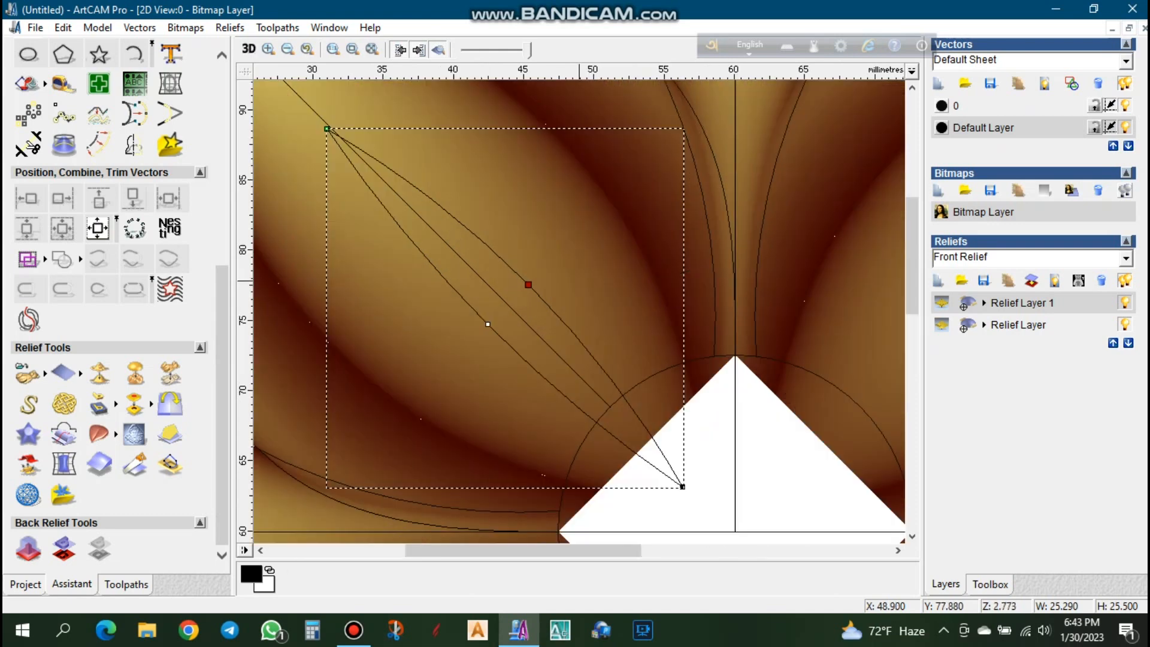
- Fine-tune the leaf outline's lower tip so the outline measures about 25.1 × 25.1 mm, and reselect the whole outline
click(488, 324)
drag(682, 487, 682, 480)
key(Left)
key(Left)
key(Left)
click(702, 478)
click(523, 273)
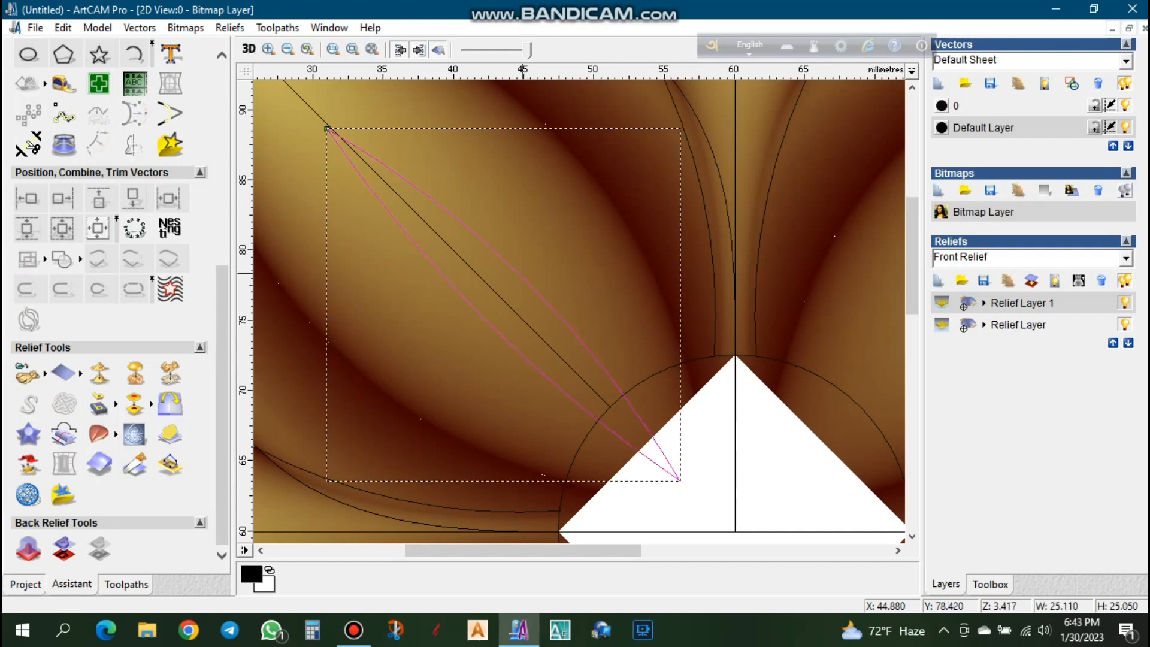
- Subtract a rounded 45° shape, scaled to a height of 3 mm, from the large petal's relief inside the leaf outline
right_click(508, 260)
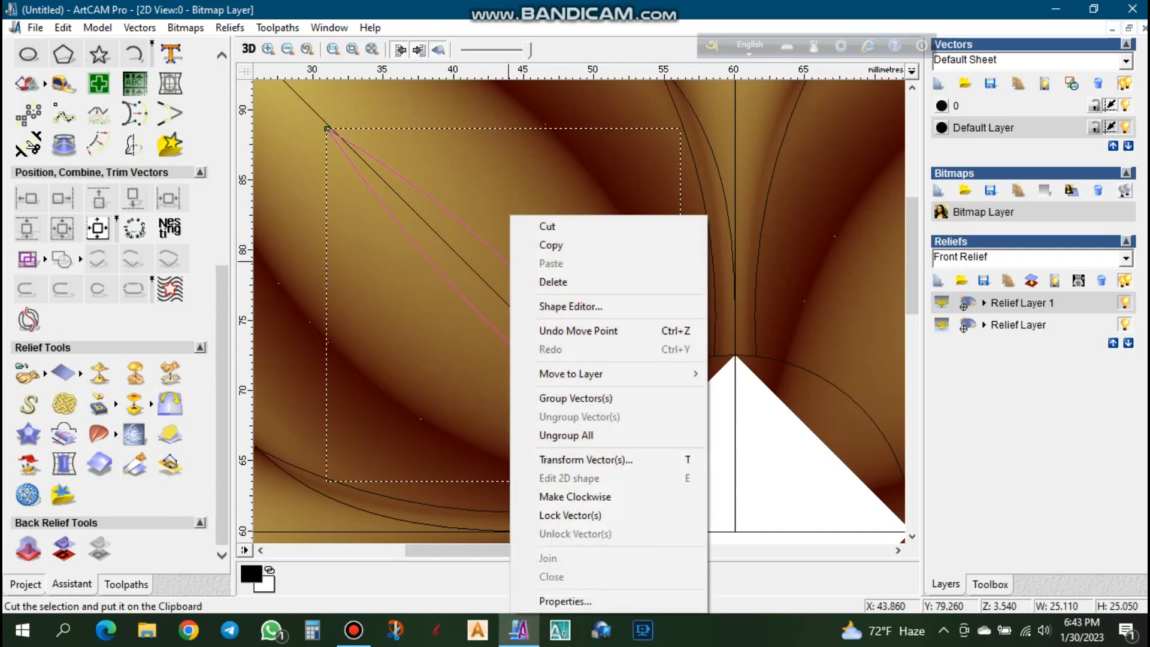
click(570, 306)
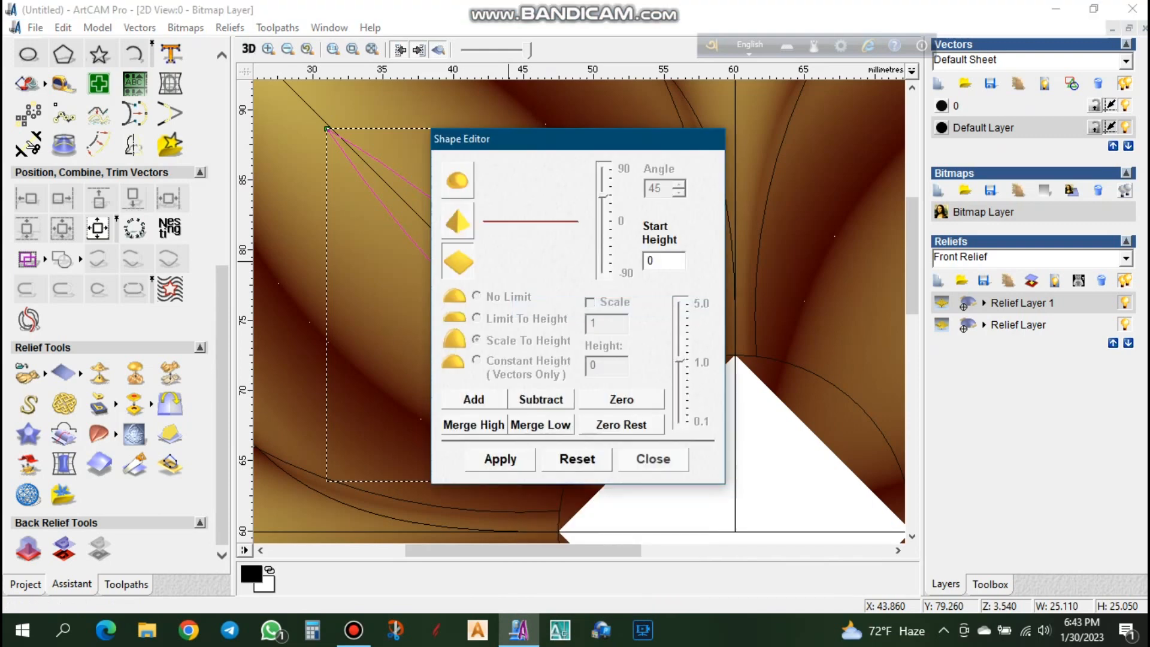
click(476, 339)
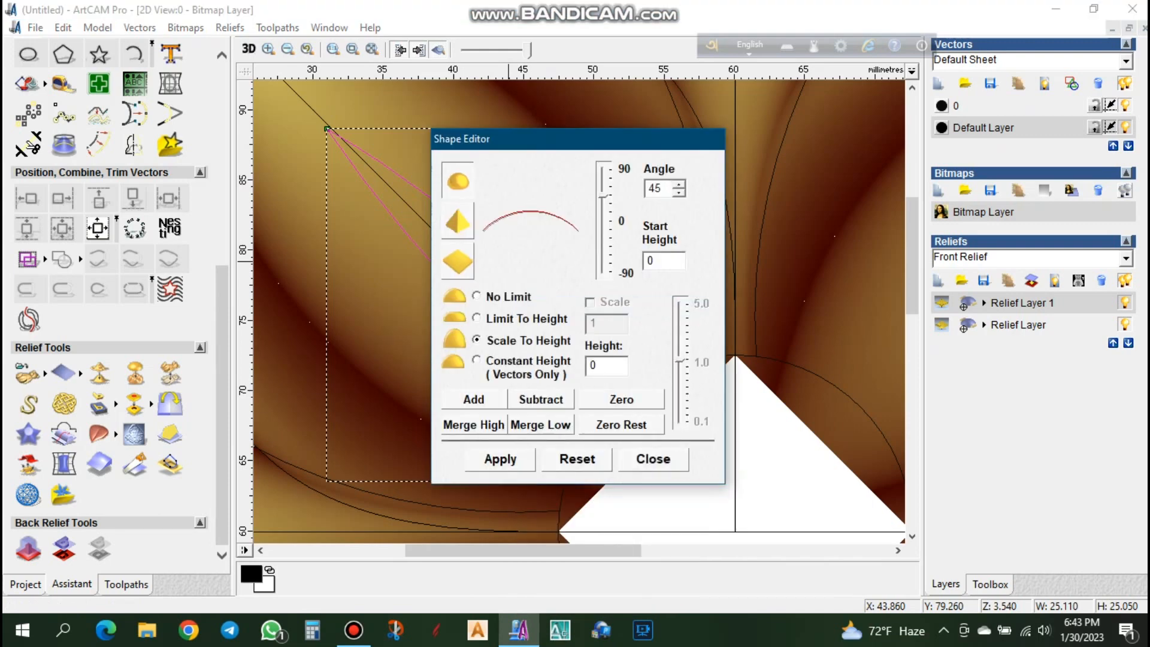
text(3.)
key(Return)
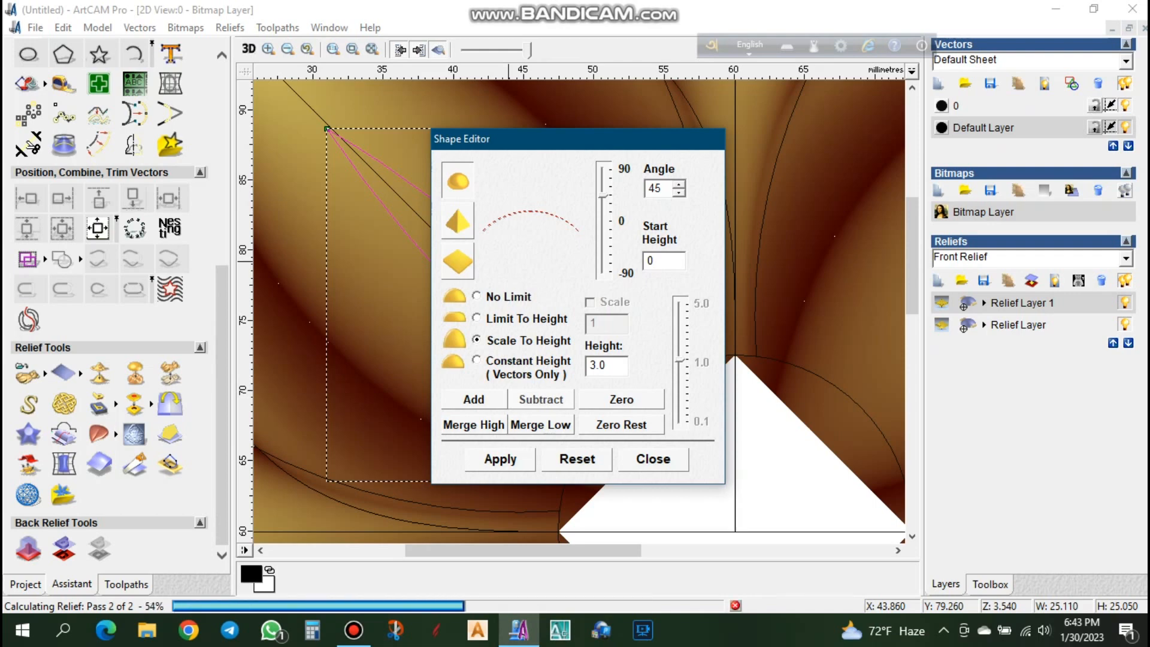
click(653, 459)
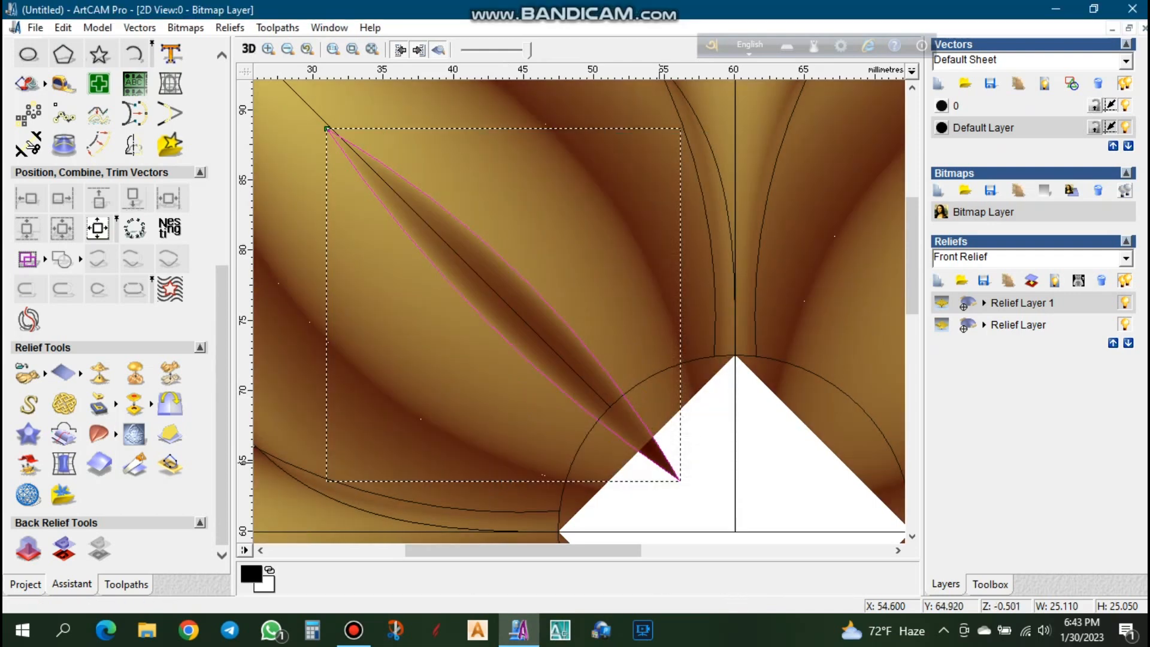
- Mirror-merge the relief left over right and top over bottom to carry the leaf groove onto all four petals
scroll(657, 462, down, 1)
click(170, 403)
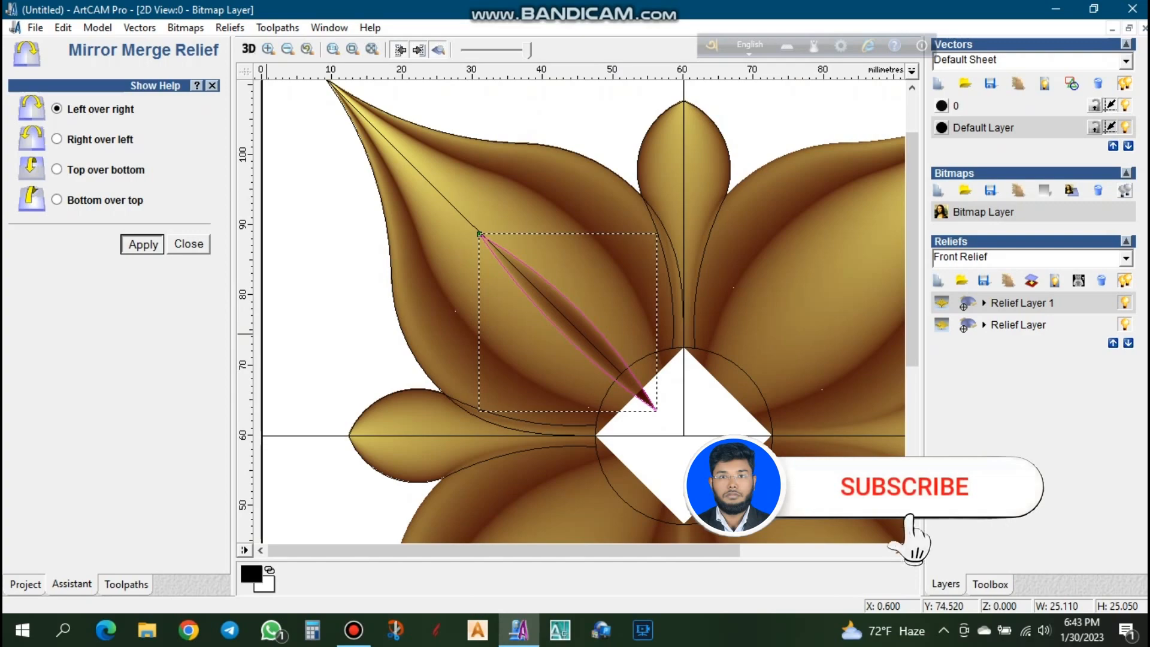
click(57, 169)
scroll(586, 300, down, 2)
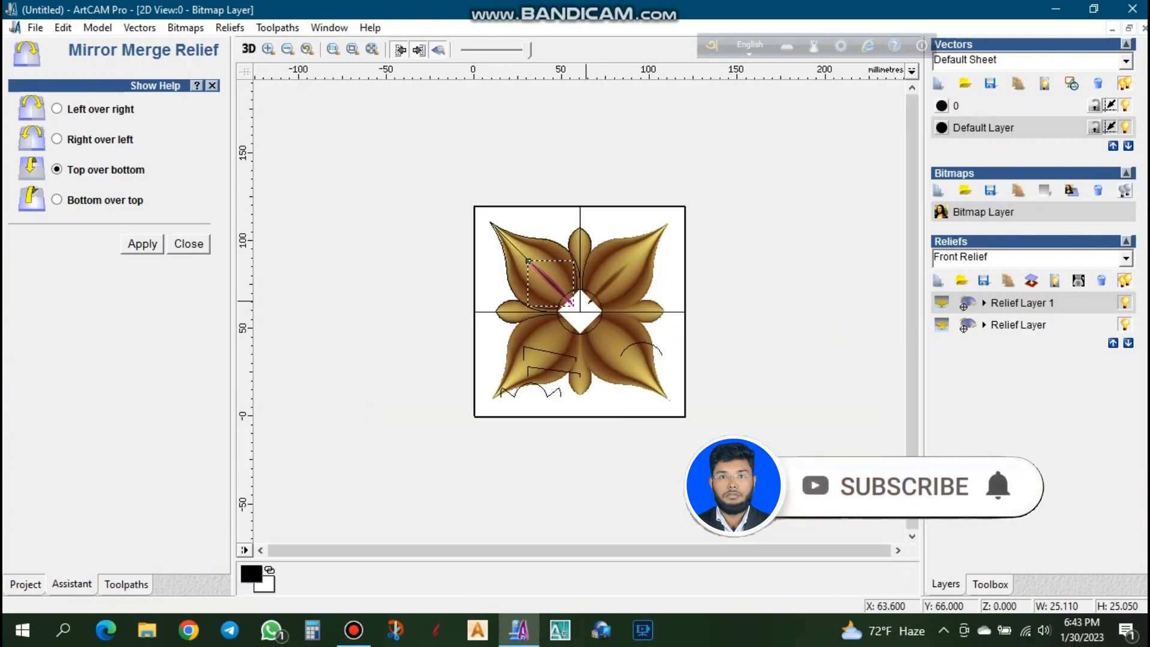
scroll(586, 301, up, 1)
click(142, 244)
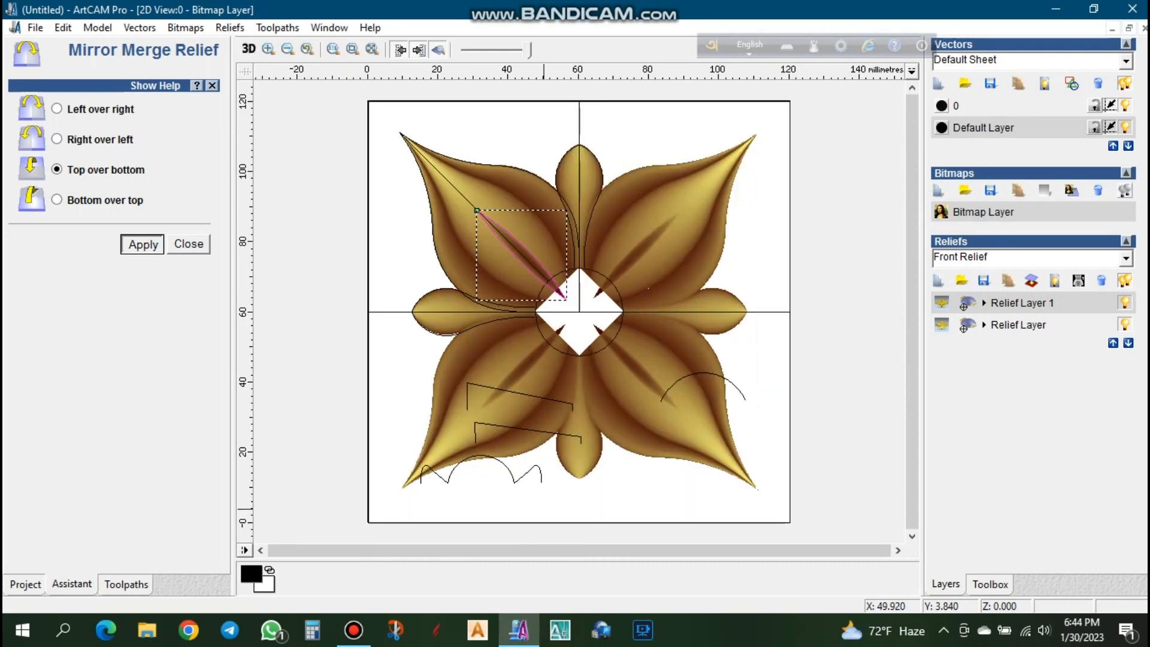
scroll(618, 377, up, 1)
key(Escape)
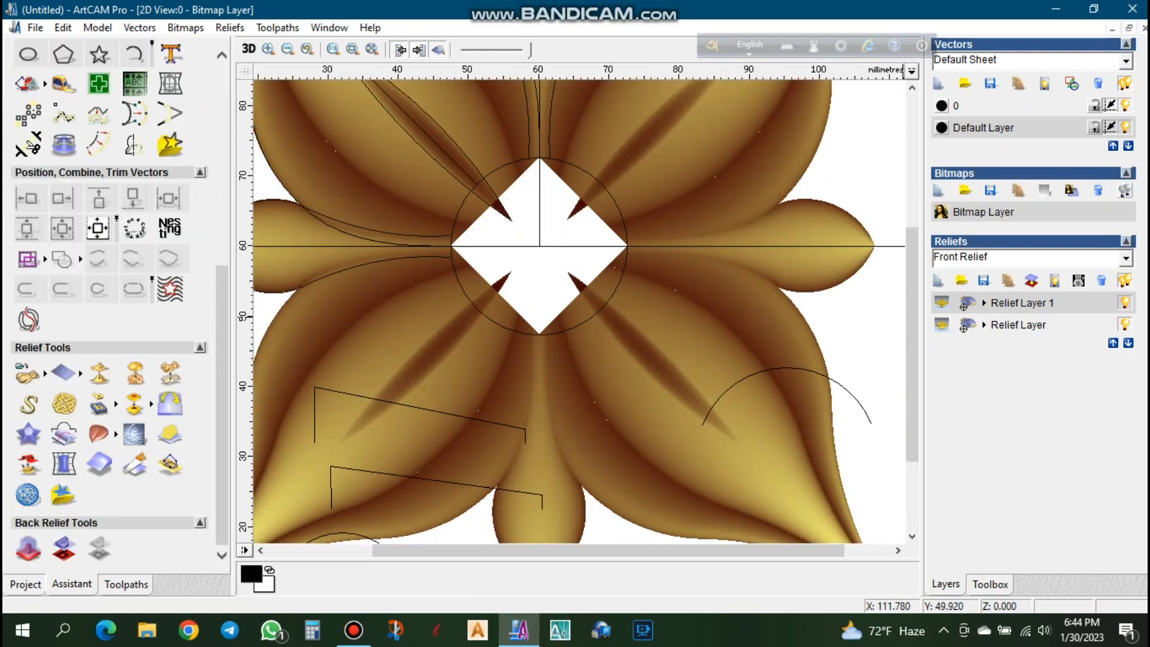
- Set Relief Layer 1's combine mode to Add and delete the old Relief Layer holding only the unmirrored petals
mouse_move(943, 304)
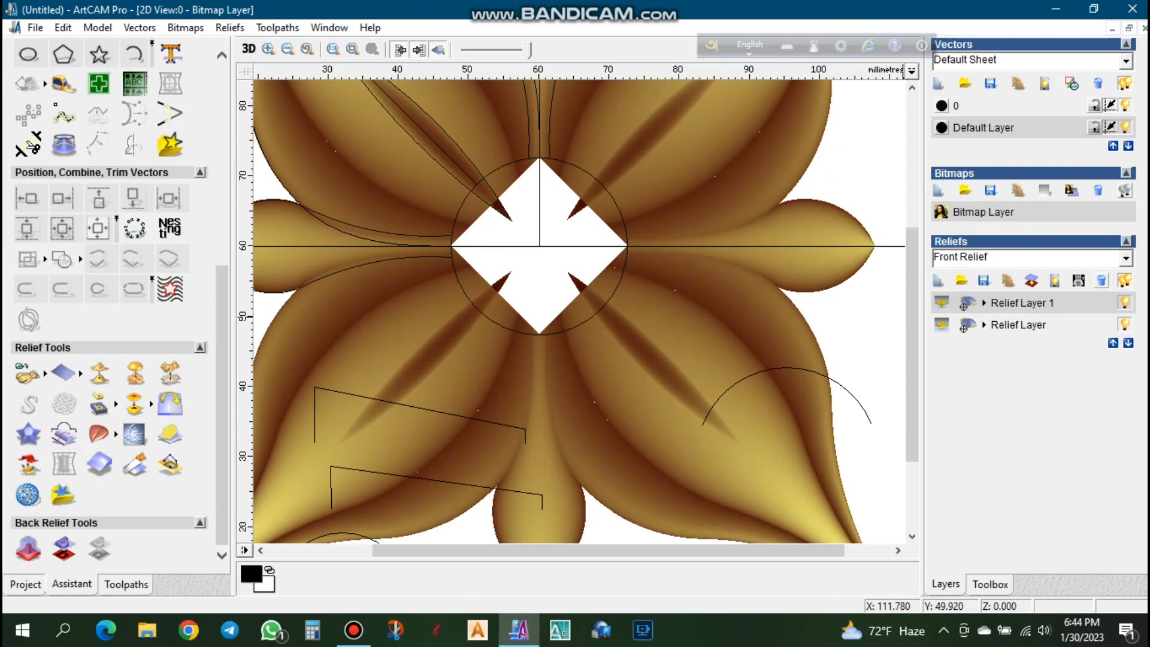
click(1101, 281)
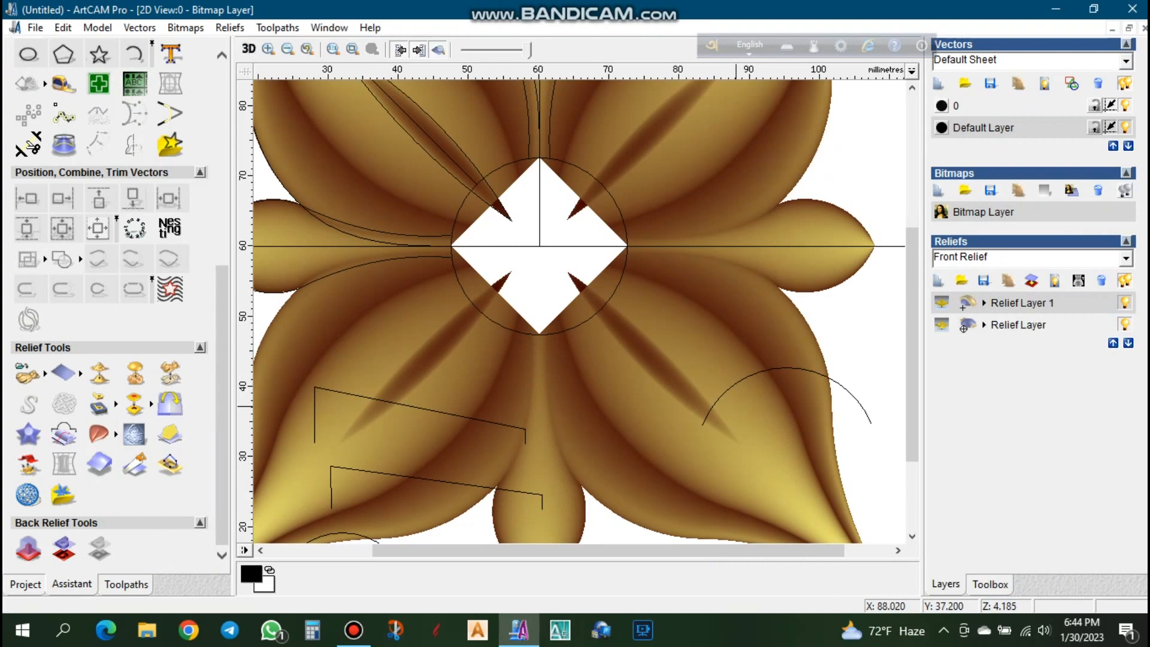
scroll(483, 386, down, 5)
scroll(527, 339, up, 3)
click(1018, 325)
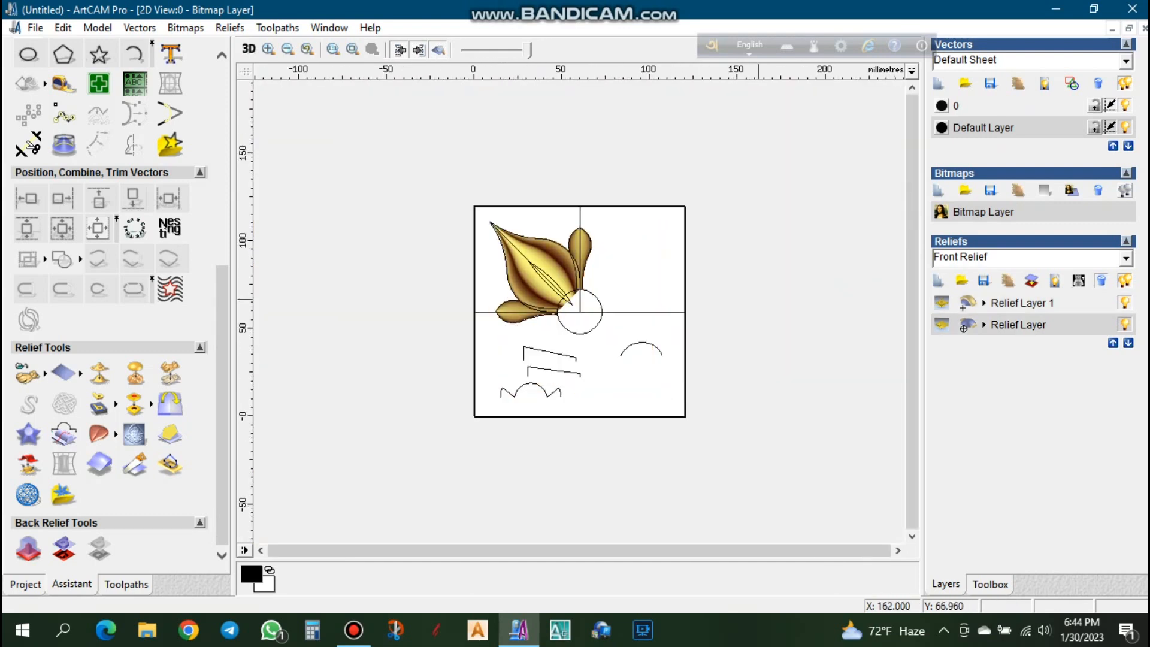
click(1101, 280)
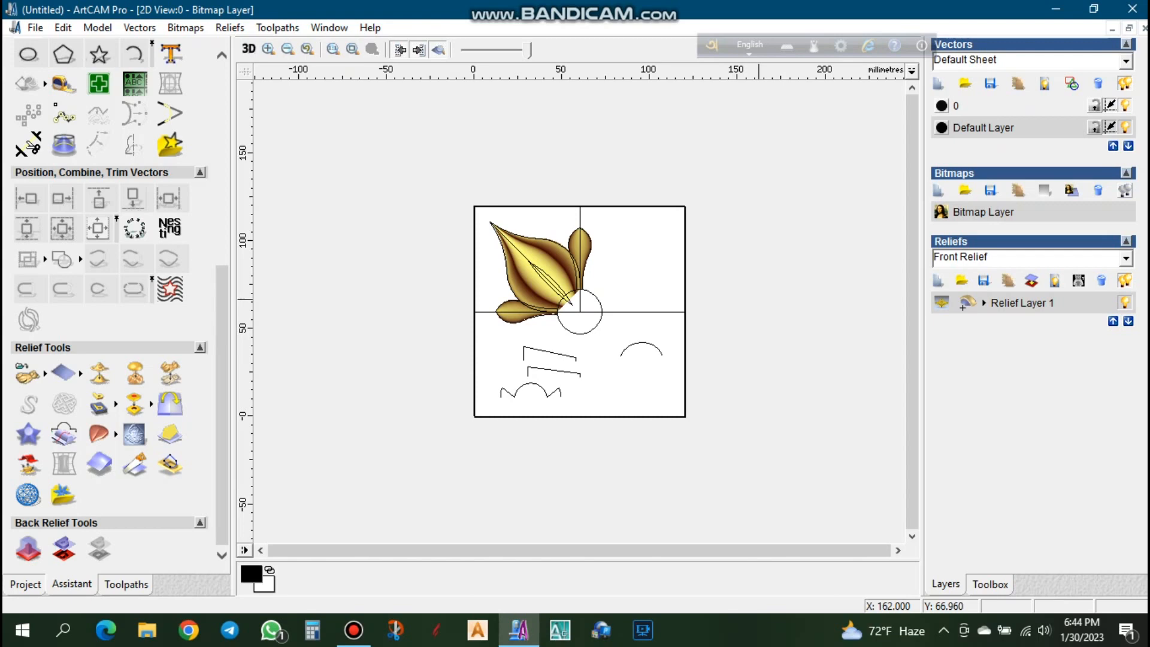
- Create a new relief layer and add a 45° dome on the centre circle, start height 3 mm, scaled to height 7 mm
scroll(599, 331, up, 4)
scroll(596, 326, down, 3)
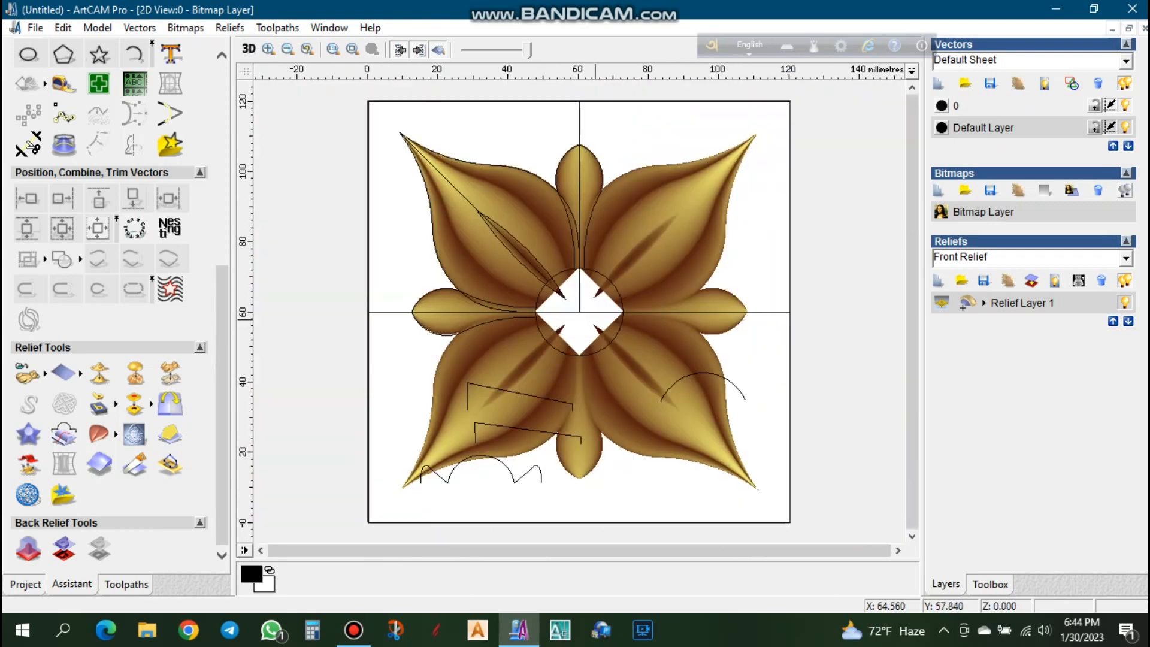
scroll(610, 304, up, 1)
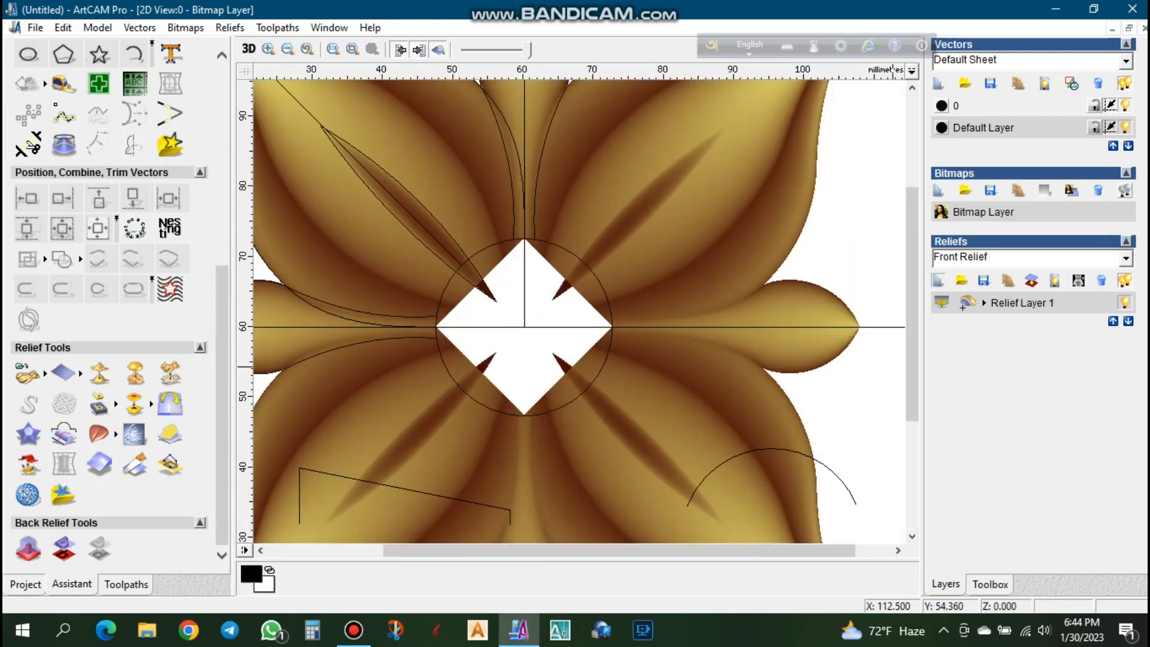
click(938, 281)
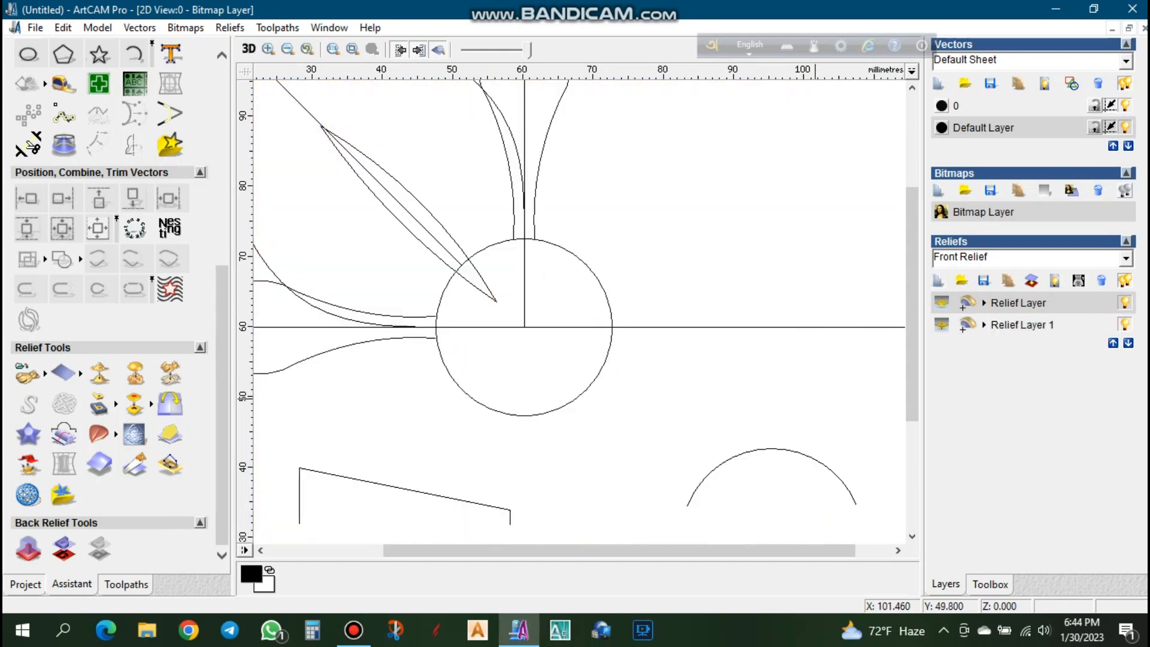
double_click(609, 342)
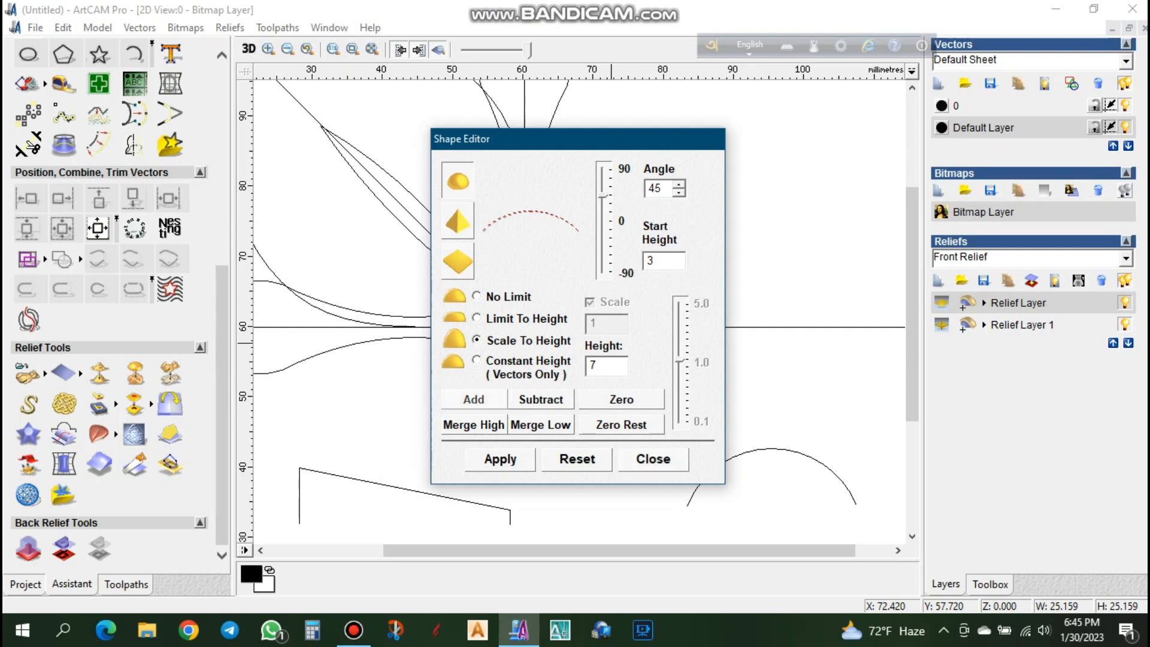
click(474, 400)
drag(587, 145, 305, 112)
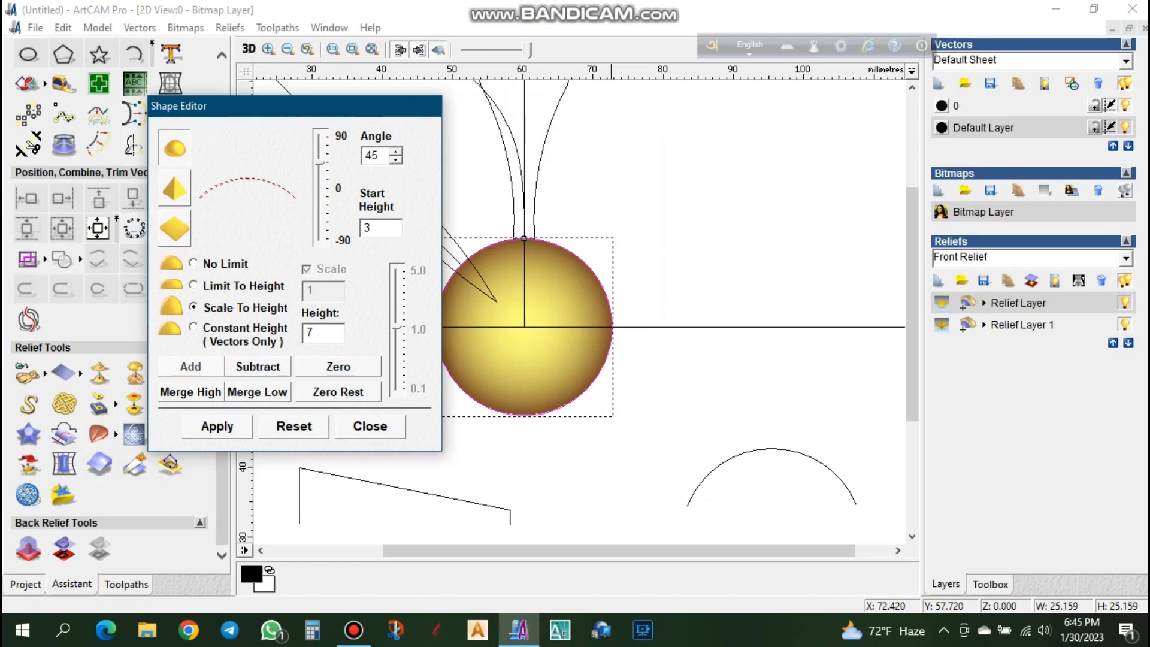
click(366, 427)
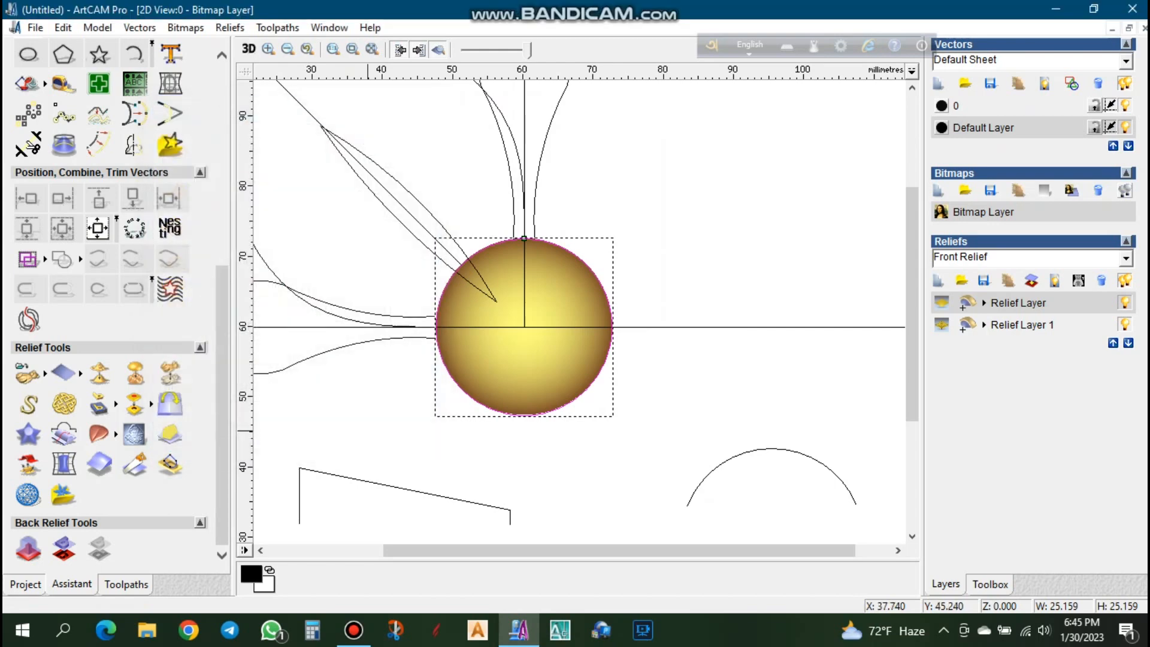
- Show the relief in 3D and set the dome layer's combine mode to Merge High, keeping that layer selected
key(F3)
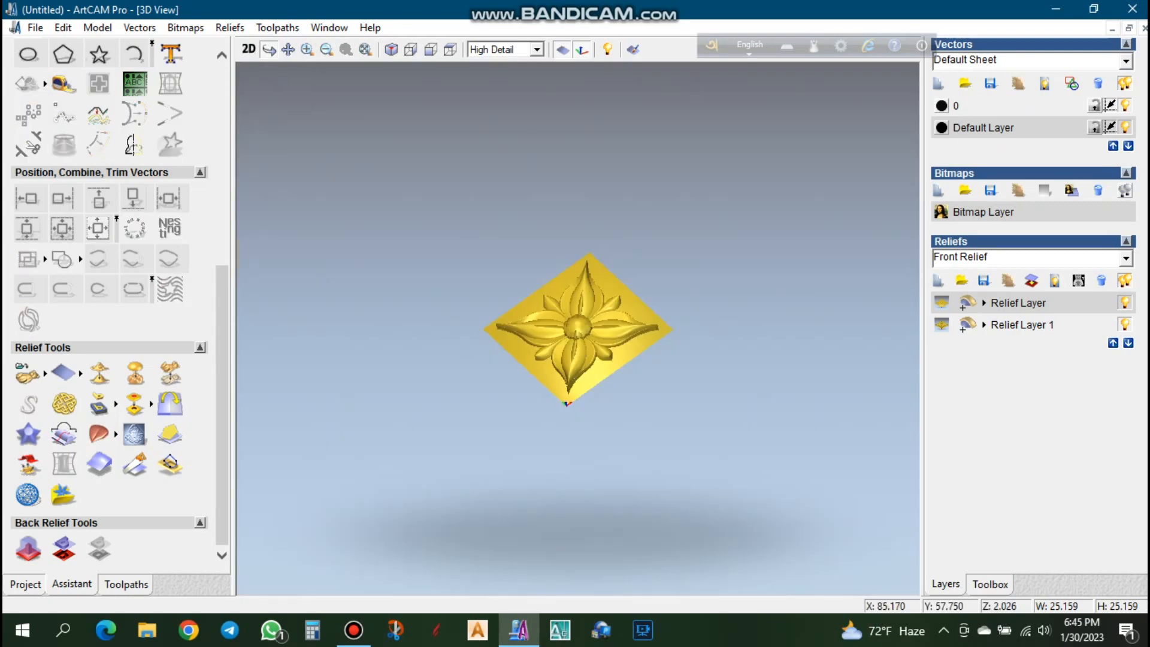
scroll(630, 365, up, 5)
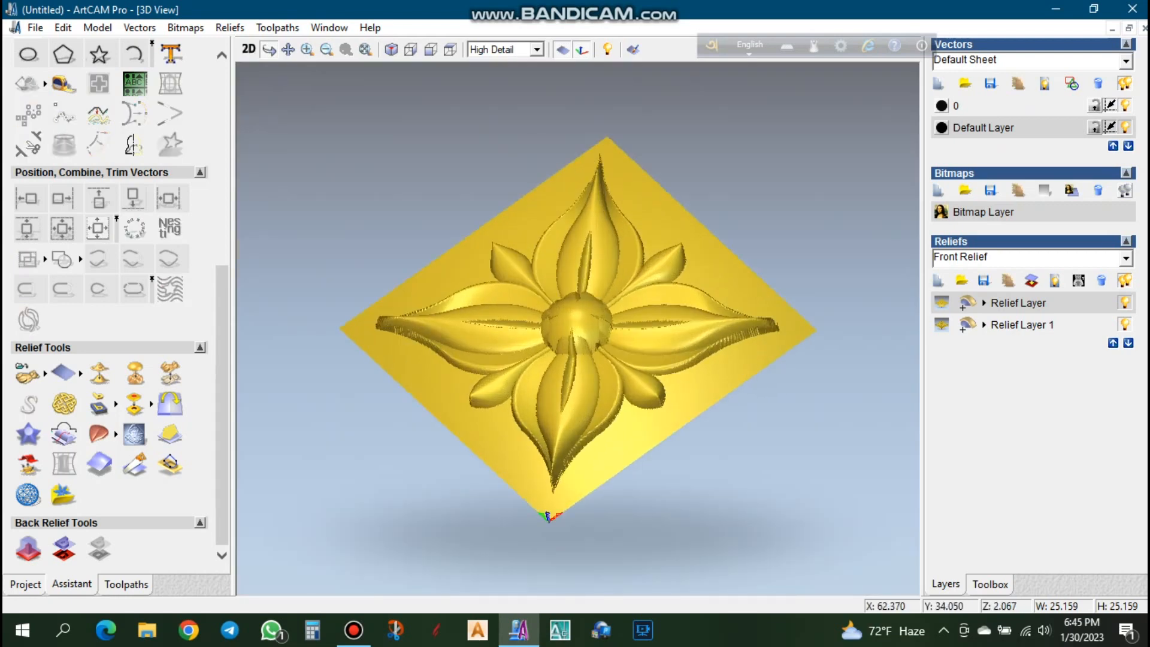
click(984, 303)
click(1036, 304)
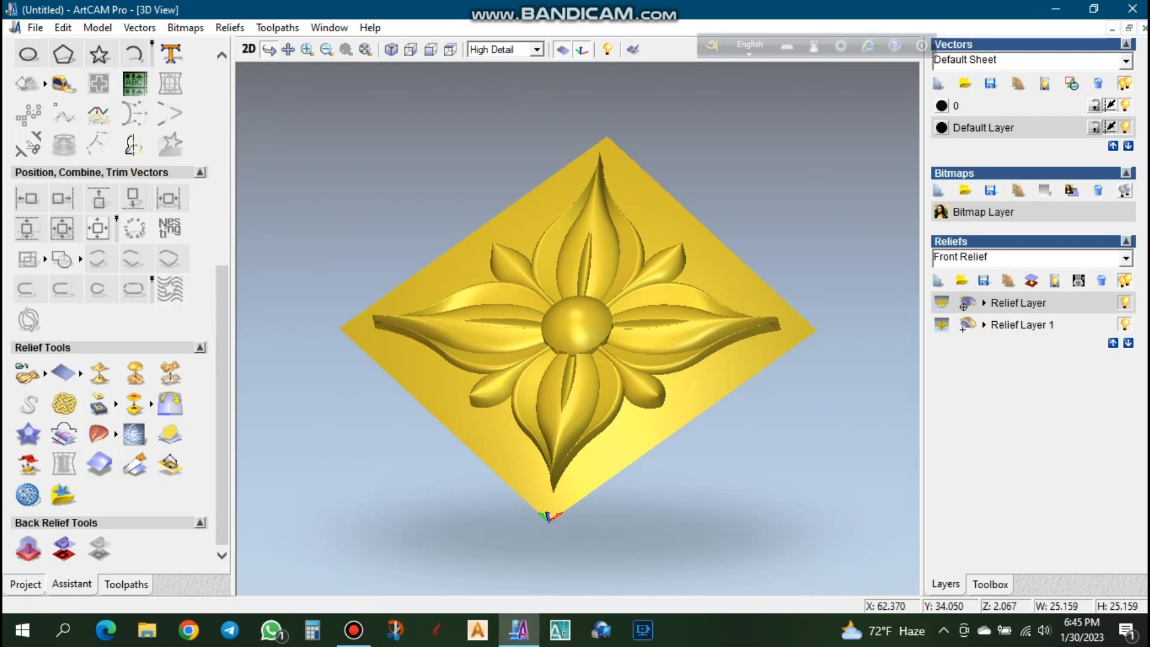
click(1022, 326)
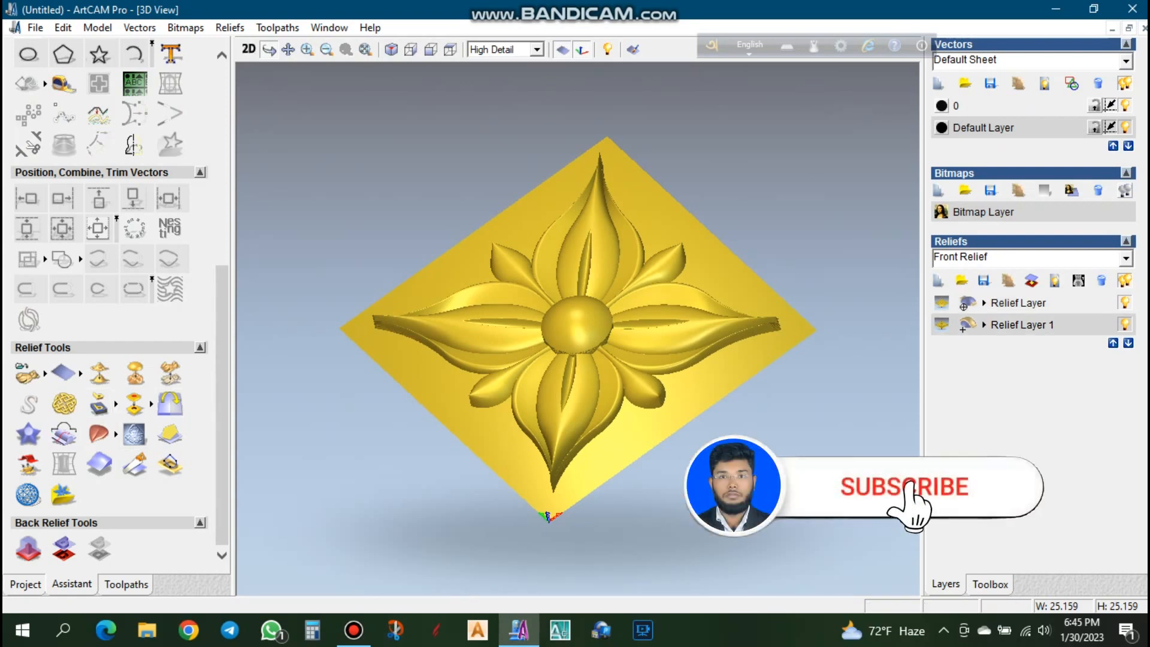
click(1022, 325)
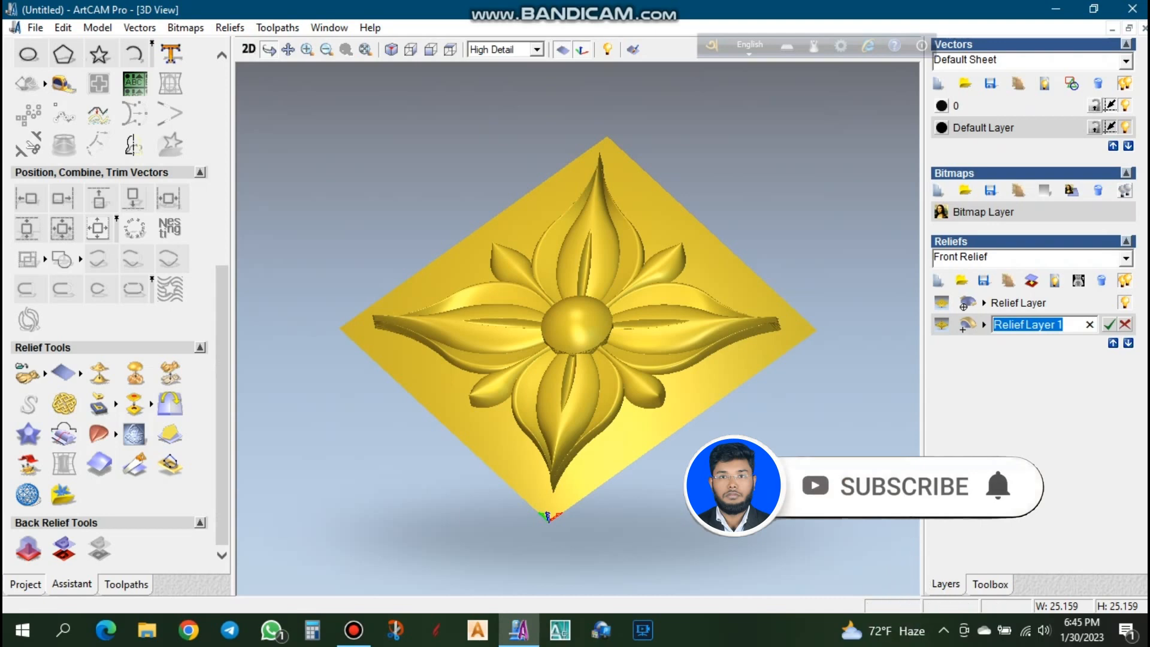
key(Return)
click(1019, 303)
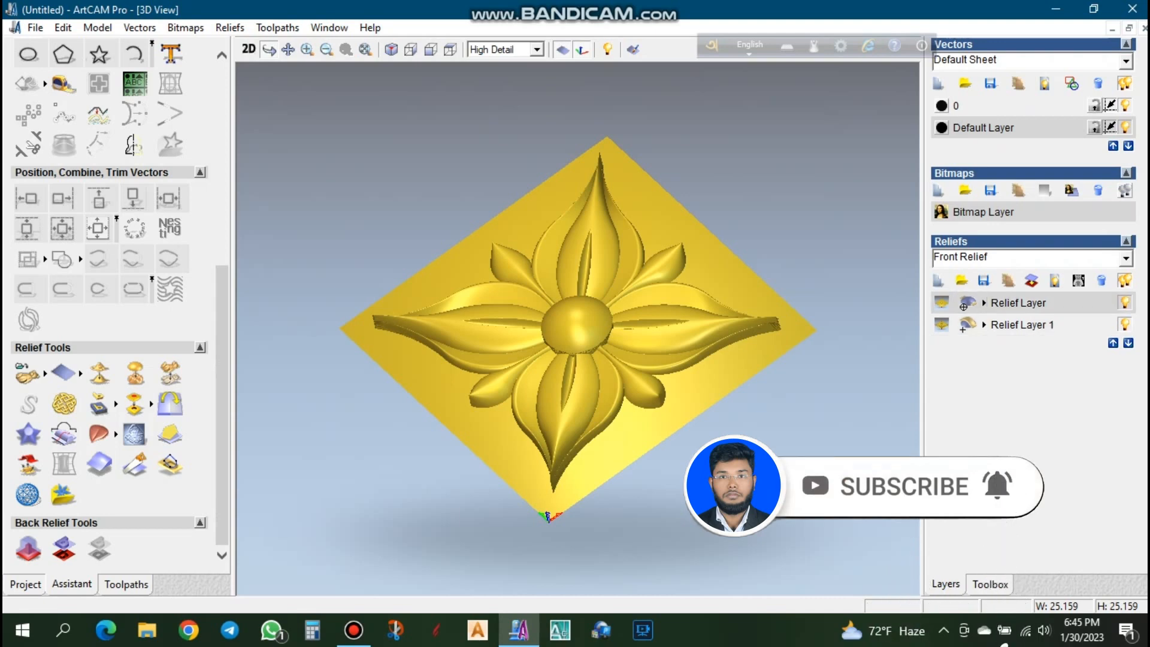
- Examine the flower relief's petals, leaf grooves and central dome in 3D from several angles
scroll(577, 329, up, 2)
scroll(577, 329, down, 1)
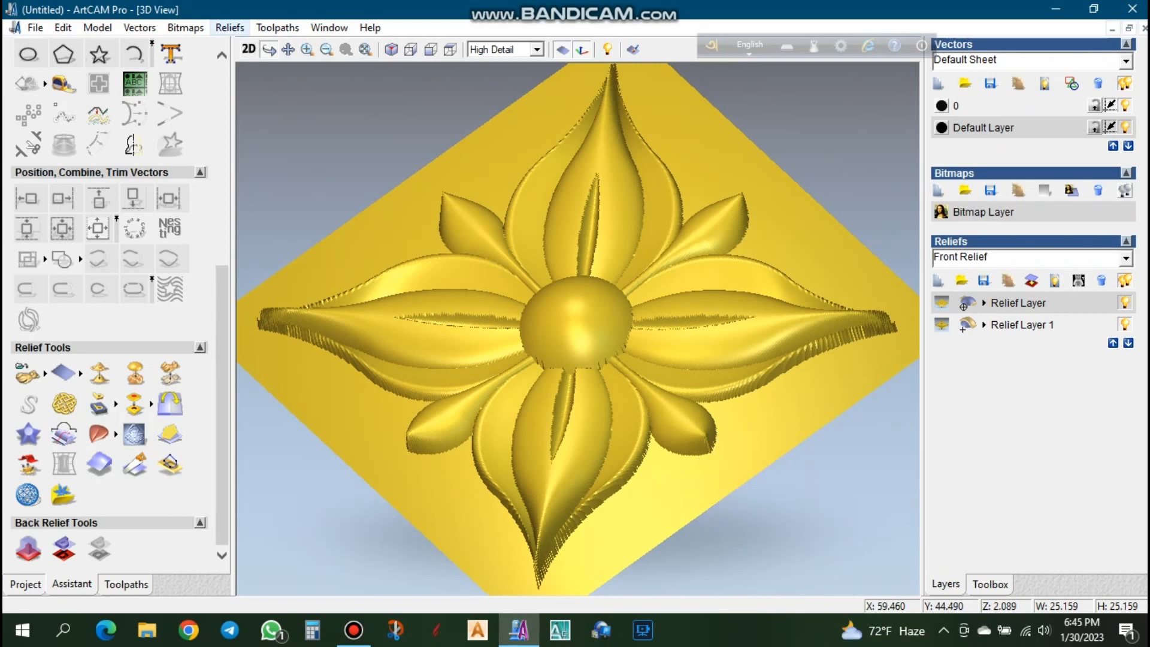
click(230, 28)
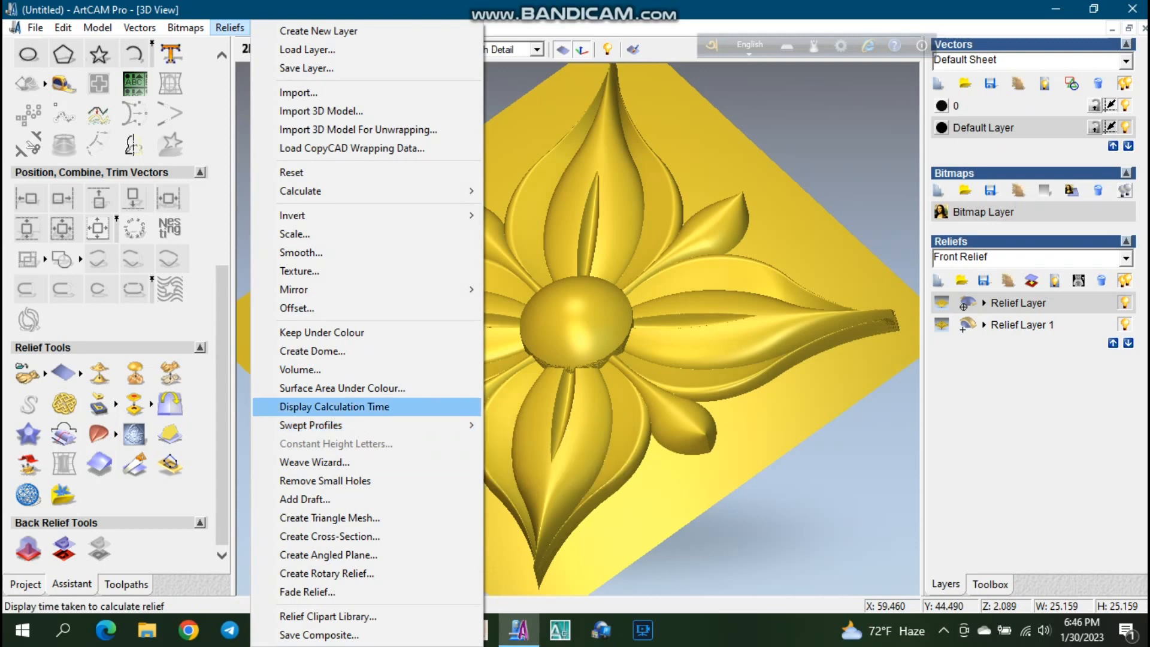
click(779, 419)
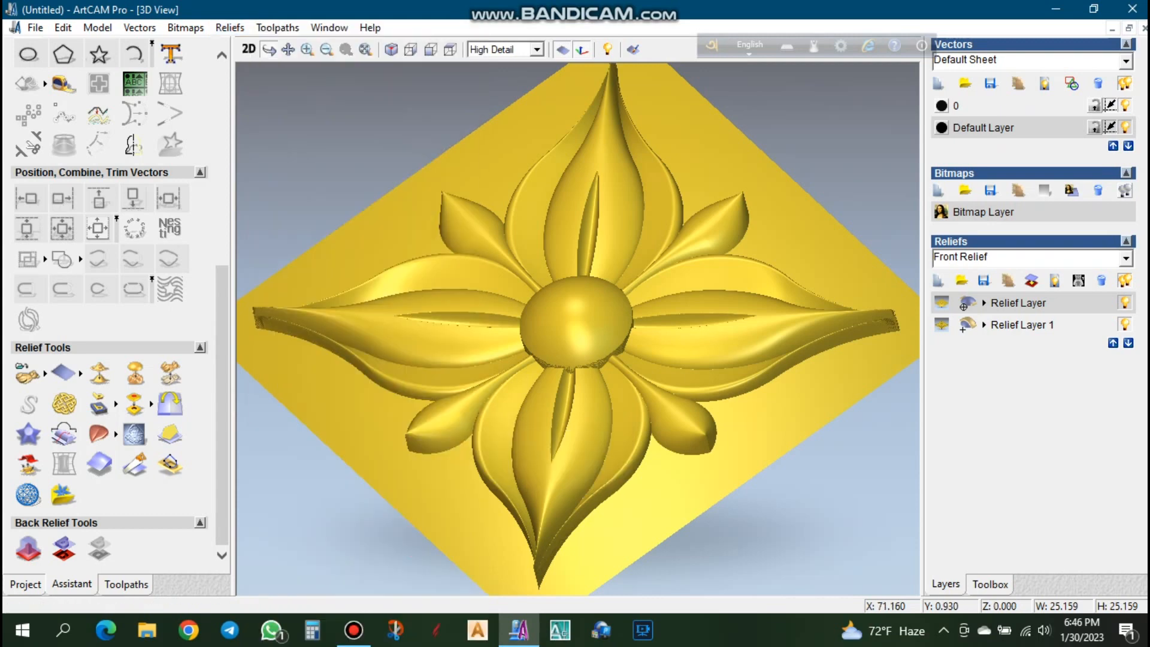
scroll(779, 419, down, 5)
drag(748, 419, 784, 401)
drag(635, 383, 624, 300)
scroll(623, 300, up, 5)
drag(671, 413, 877, 368)
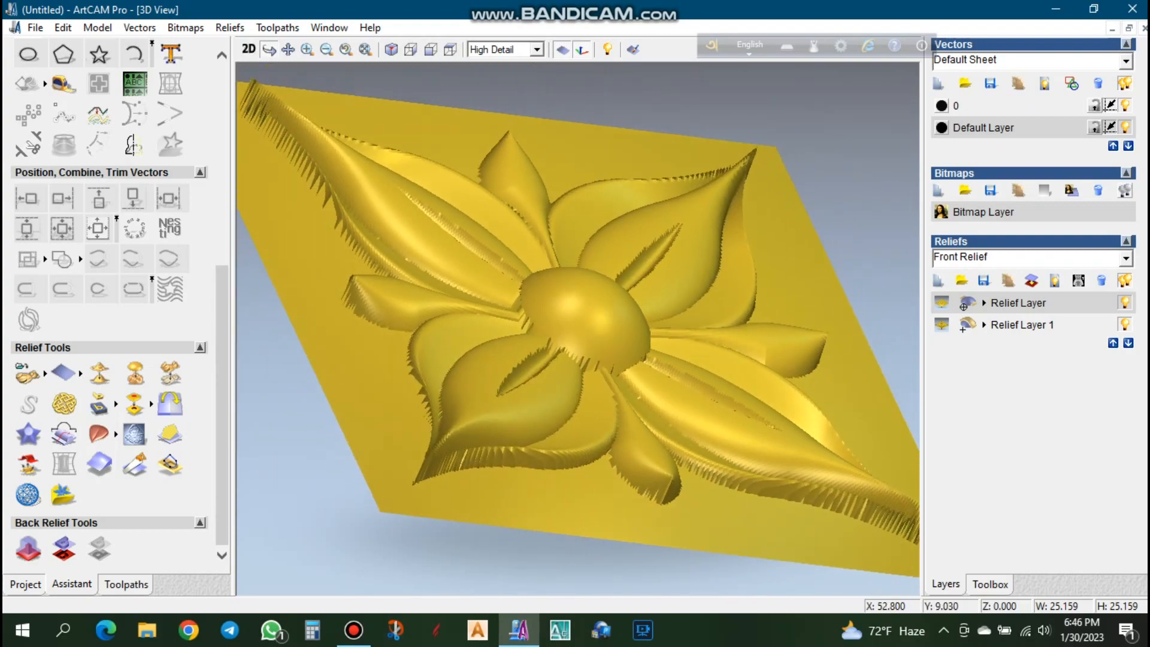
drag(682, 323, 608, 390)
scroll(599, 384, down, 5)
drag(455, 192, 413, 258)
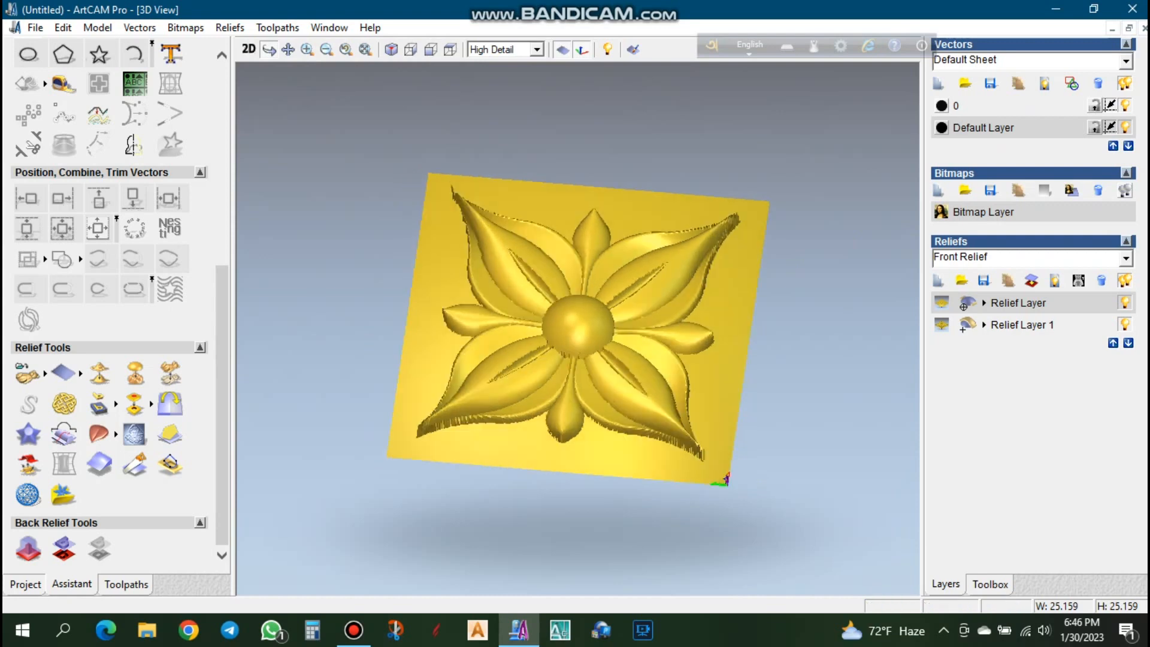
scroll(575, 318, down, 4)
drag(573, 310, 539, 269)
scroll(659, 323, up, 5)
scroll(643, 413, down, 1)
drag(641, 419, 638, 458)
drag(573, 333, 600, 260)
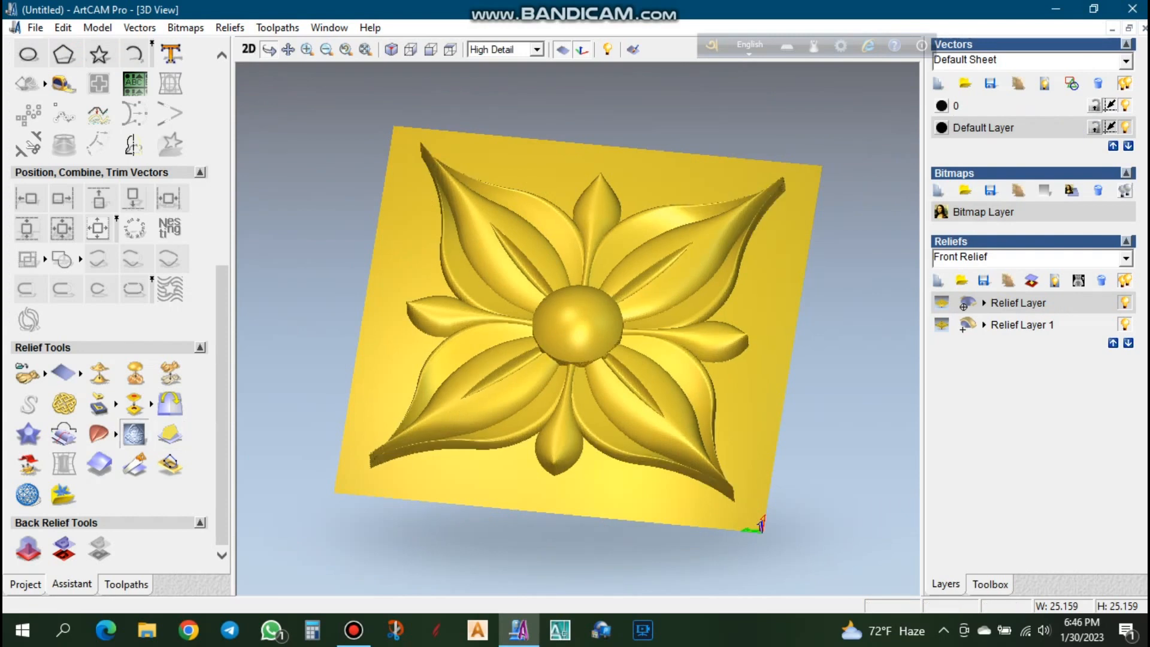
click(134, 434)
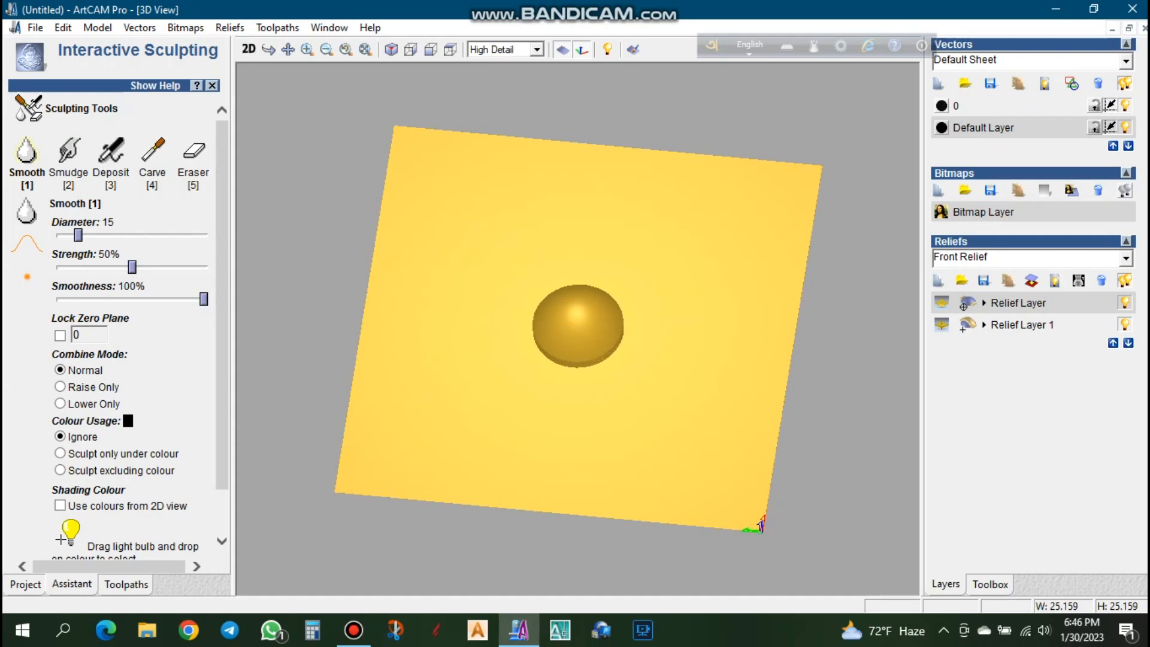
drag(78, 235, 203, 236)
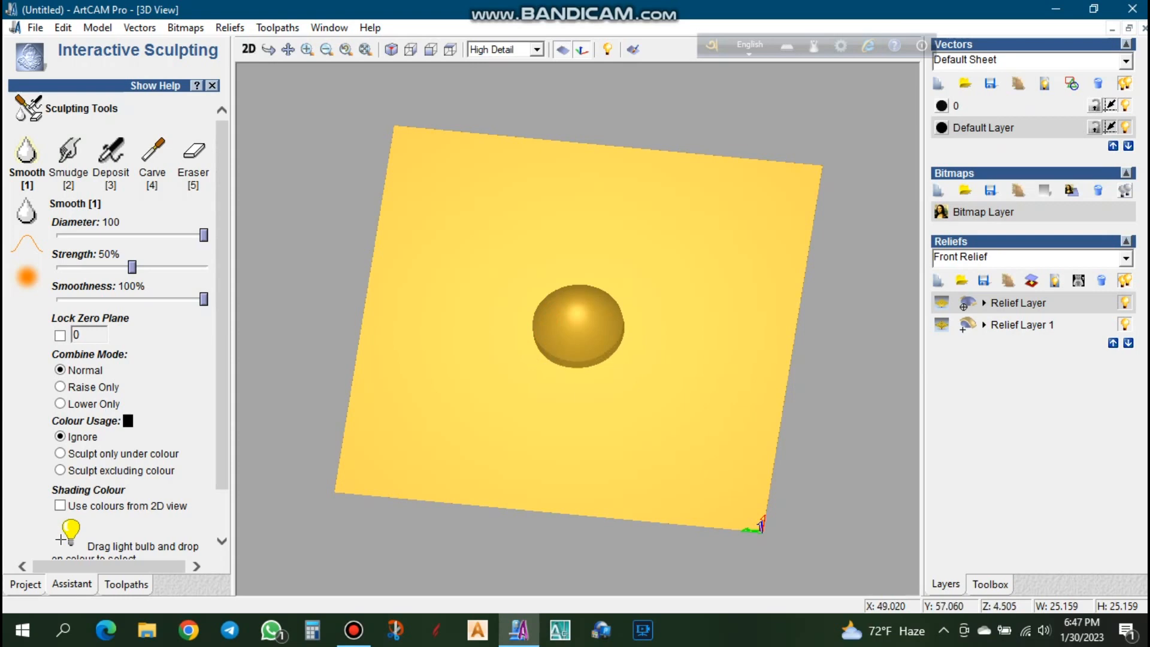
key(Escape)
key(Return)
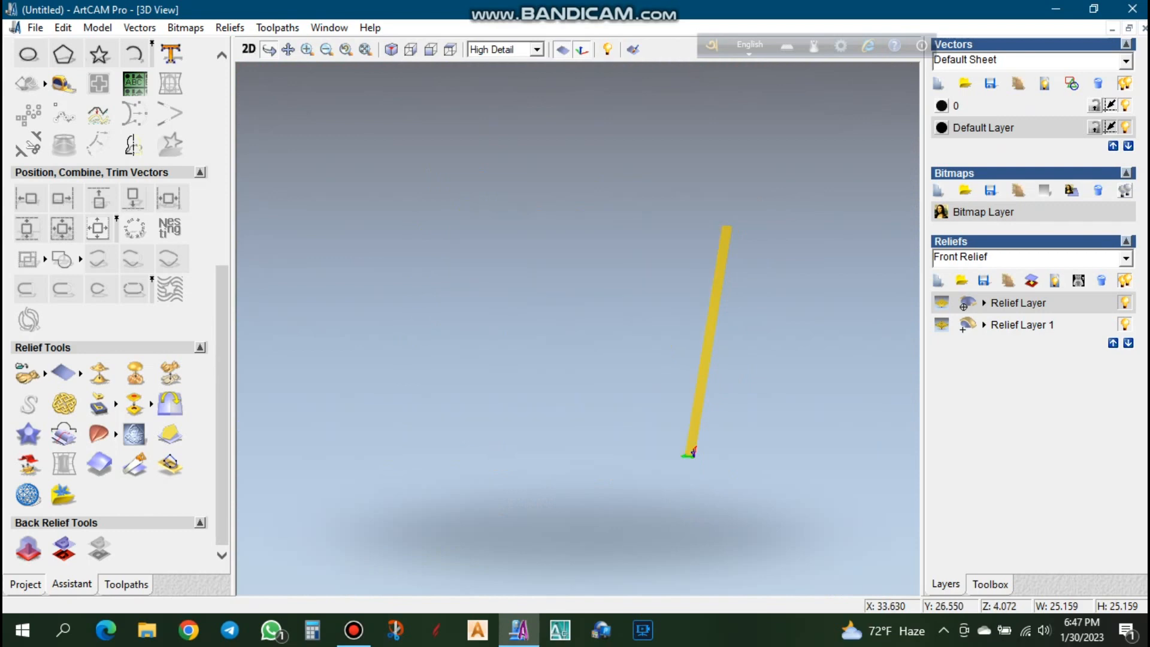
- Smooth the whole dome layer with 7 smoothing passes
click(170, 373)
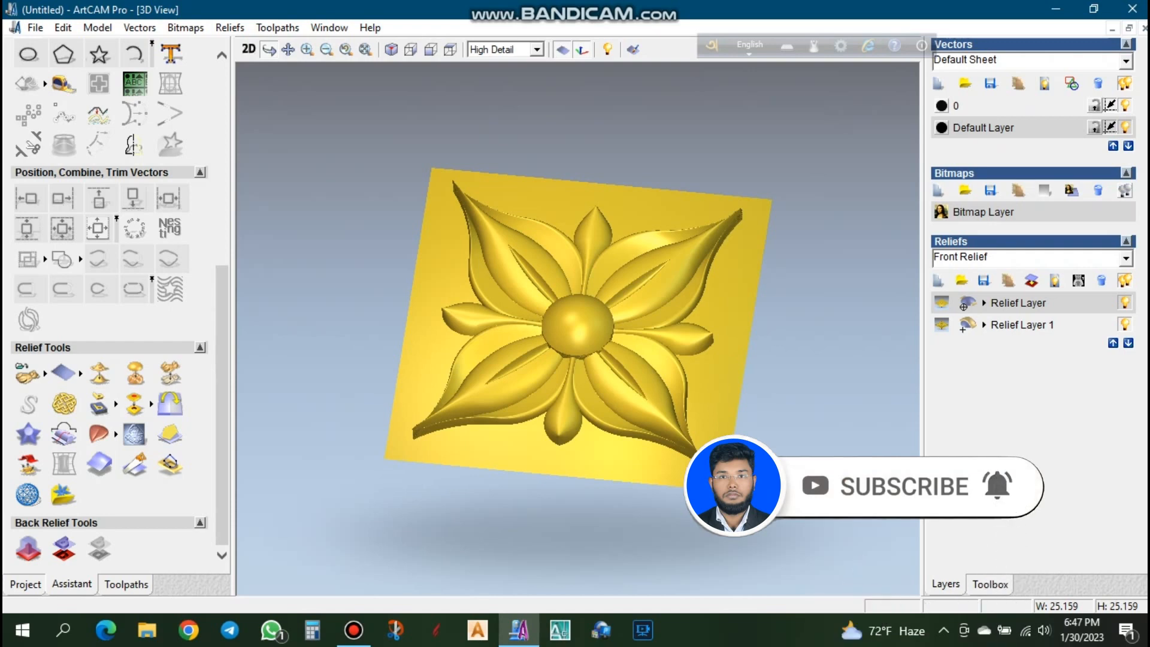
scroll(108, 269, up, 3)
scroll(108, 270, down, 3)
click(99, 373)
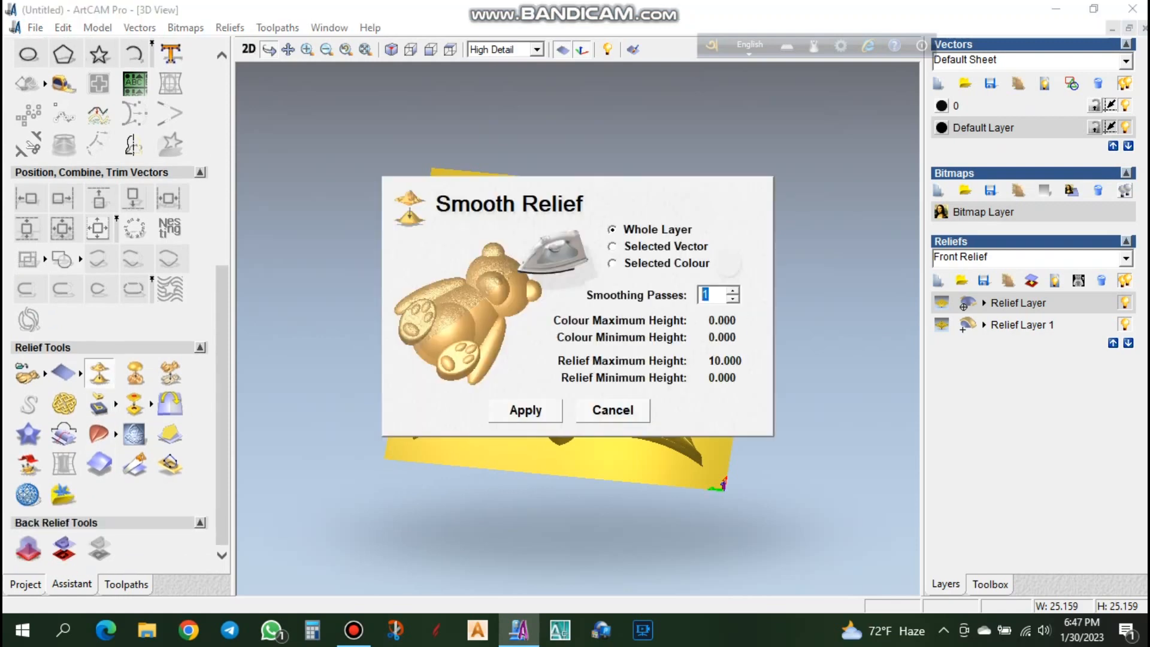
key(Return)
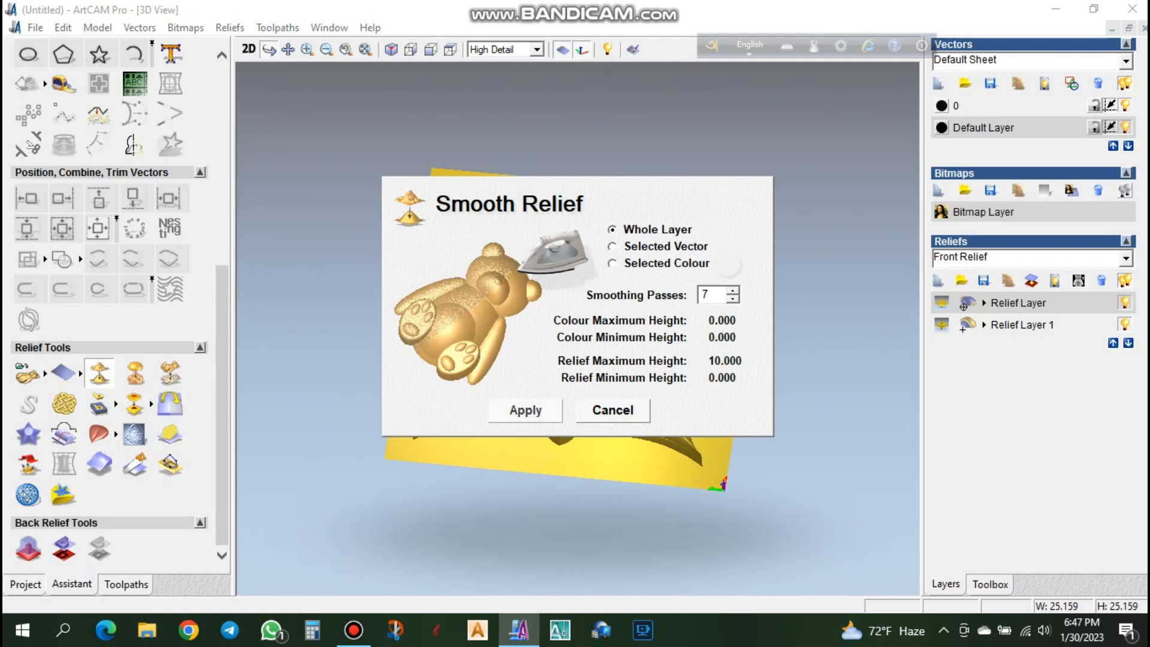